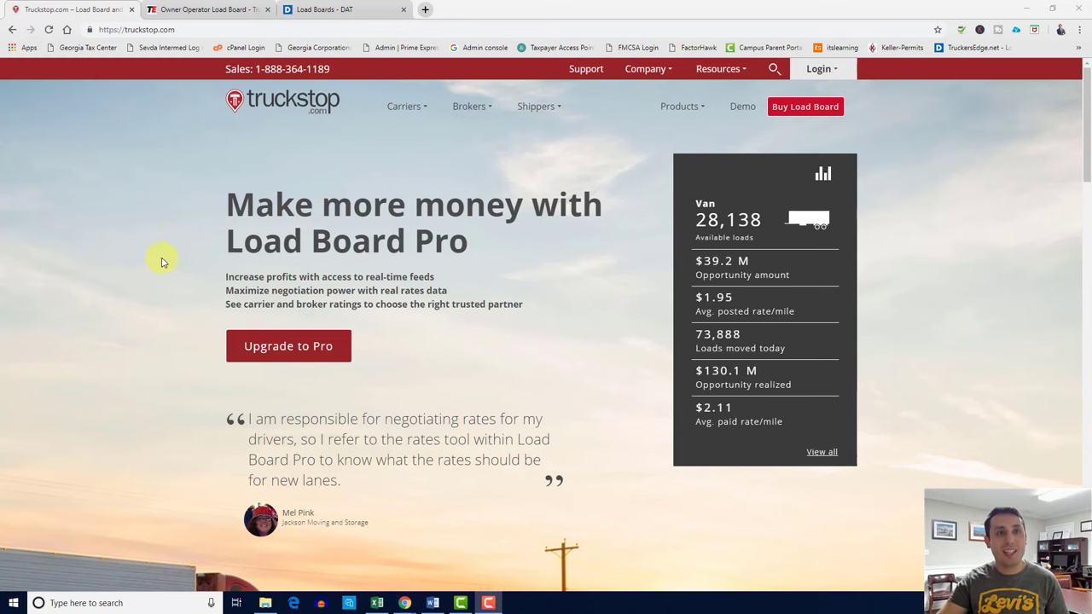
- Look at the DAT TruckersEdge plan pricing, and return to the Truckstop.com home page
{"action": "left_click", "coordinate": [311, 10]}
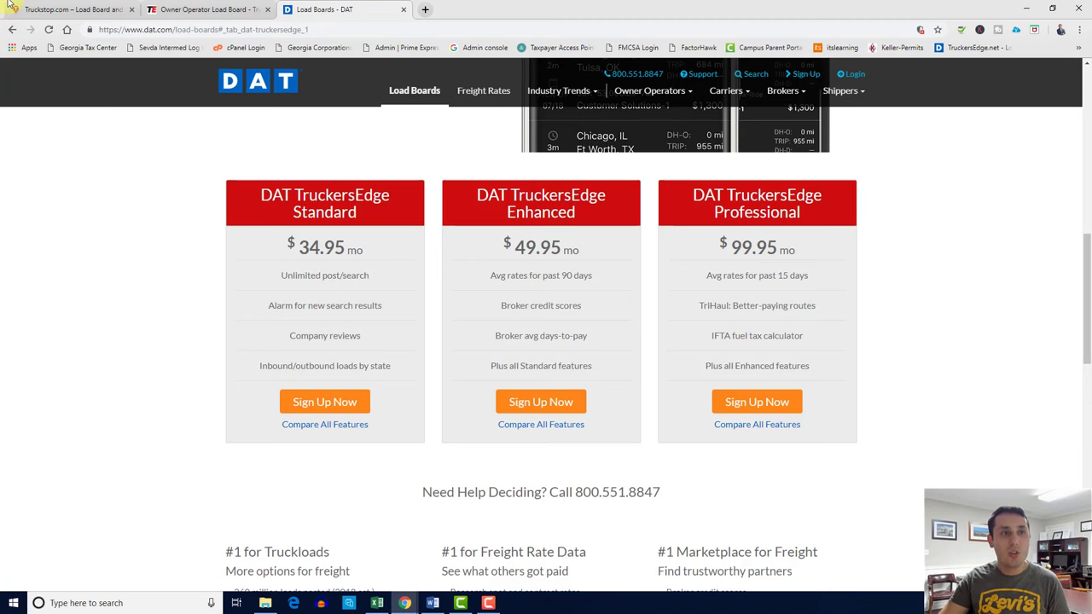
{"action": "left_click", "coordinate": [77, 10]}
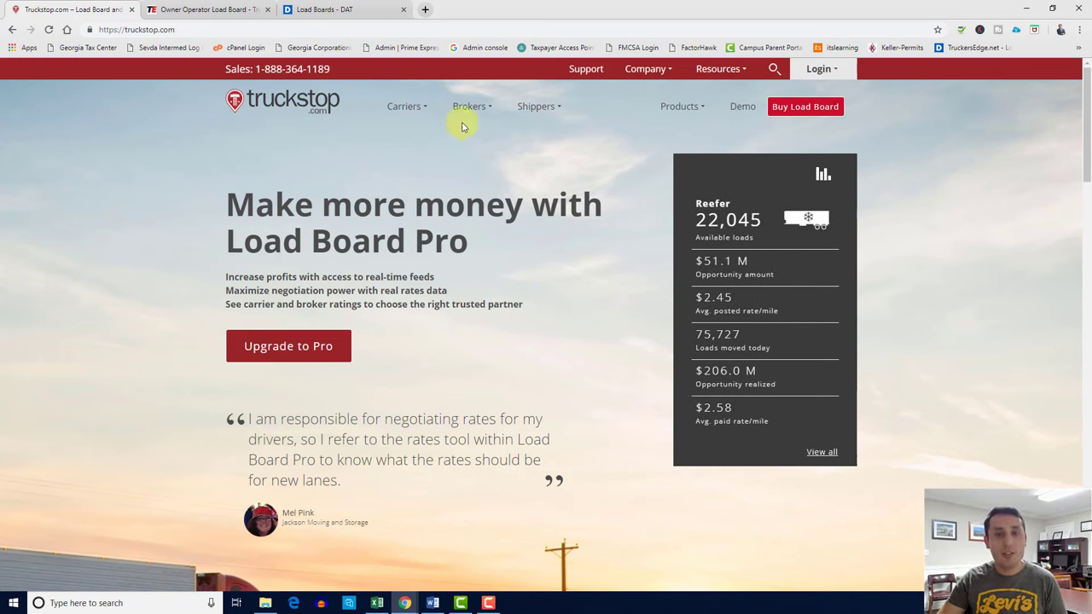
- Open Truckstop.com's Load Board page for carriers and compare the prices and features of the Basic, Advanced and Pro plans
{"action": "left_click", "coordinate": [404, 106]}
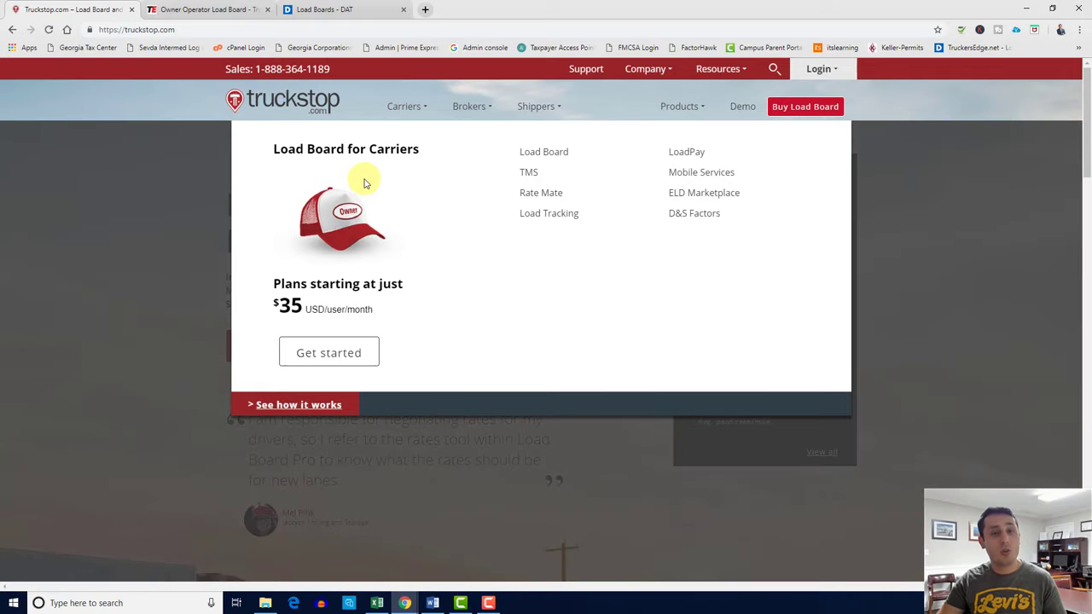
{"action": "left_click", "coordinate": [565, 158]}
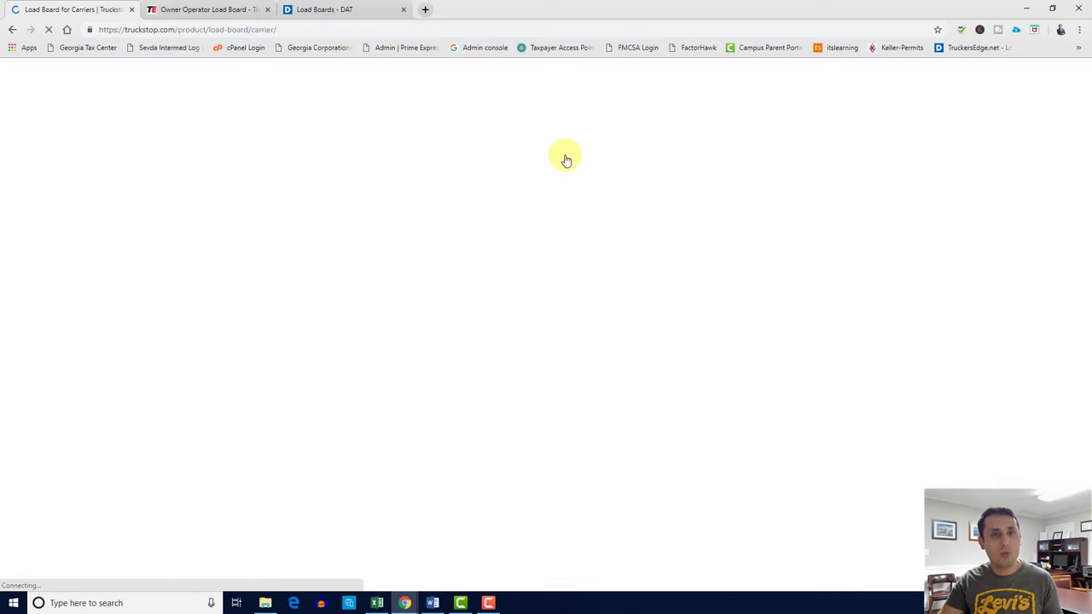
{"action": "scroll", "coordinate": [237, 305], "scroll_direction": "down", "scroll_amount": 3}
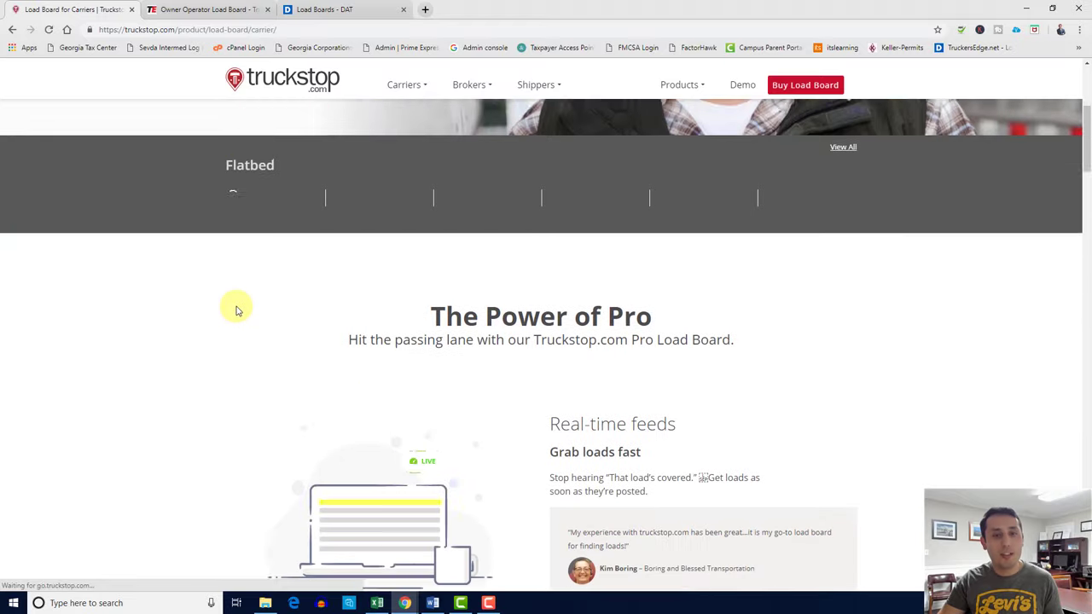
{"action": "scroll", "coordinate": [238, 311], "scroll_direction": "down", "scroll_amount": 10}
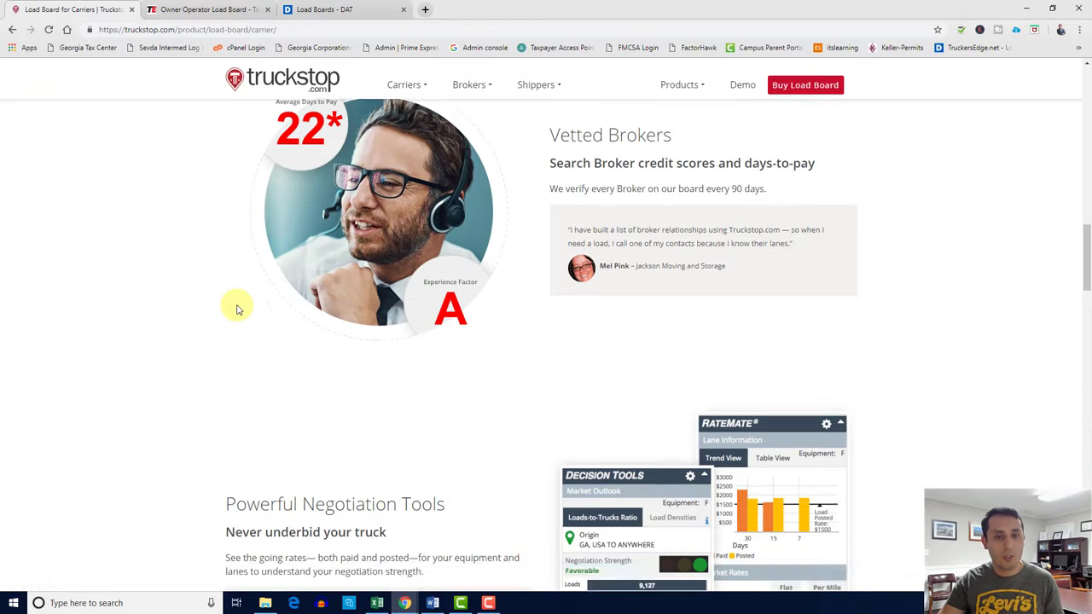
{"action": "scroll", "coordinate": [238, 311], "scroll_direction": "down", "scroll_amount": 10}
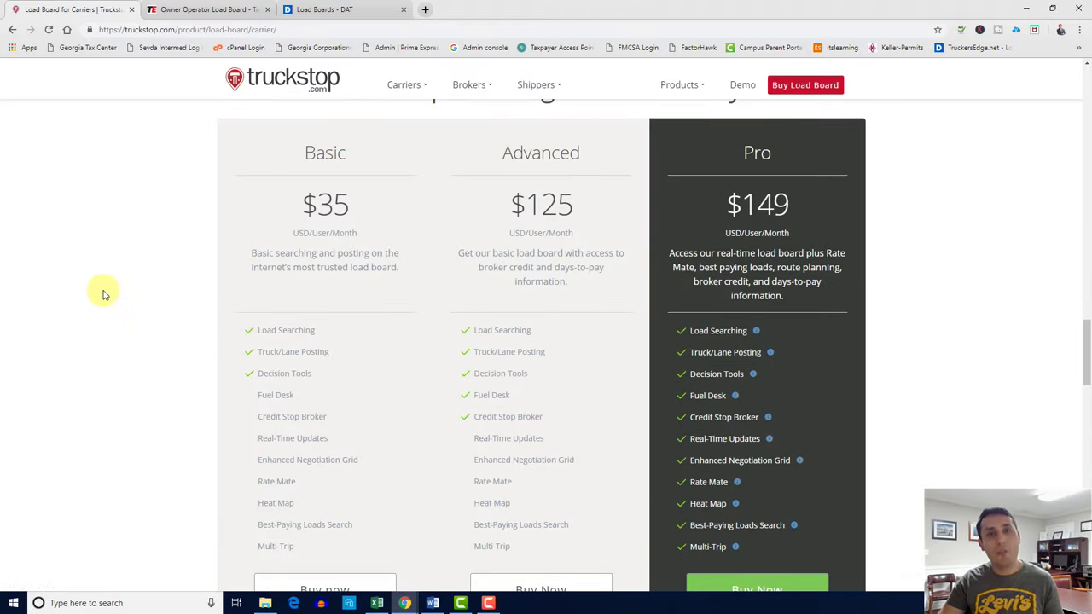
{"action": "scroll", "coordinate": [103, 295], "scroll_direction": "down", "scroll_amount": 1}
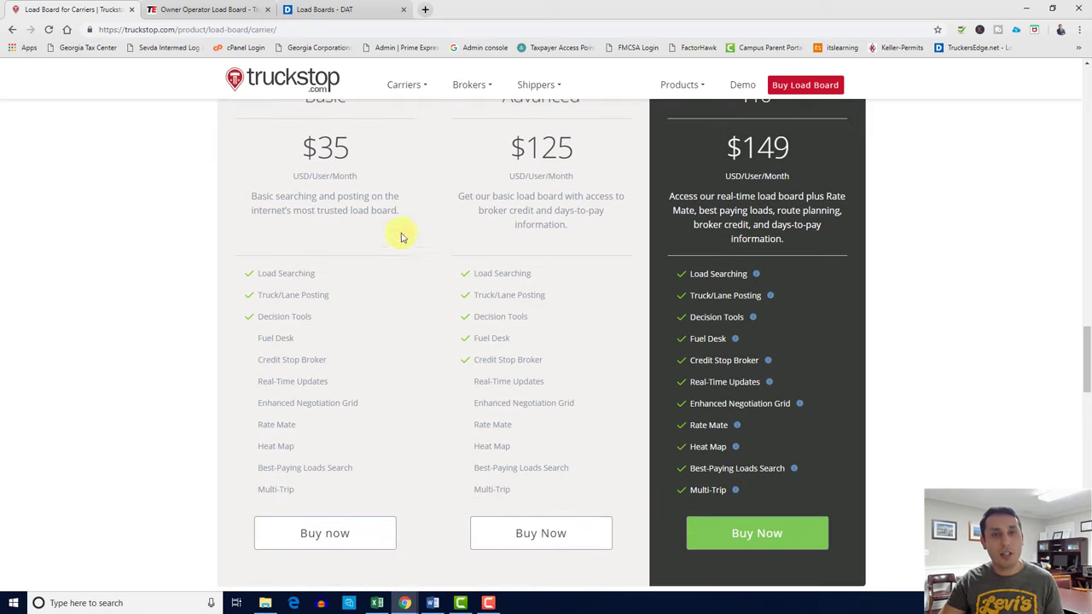
{"action": "scroll", "coordinate": [461, 229], "scroll_direction": "up", "scroll_amount": 1}
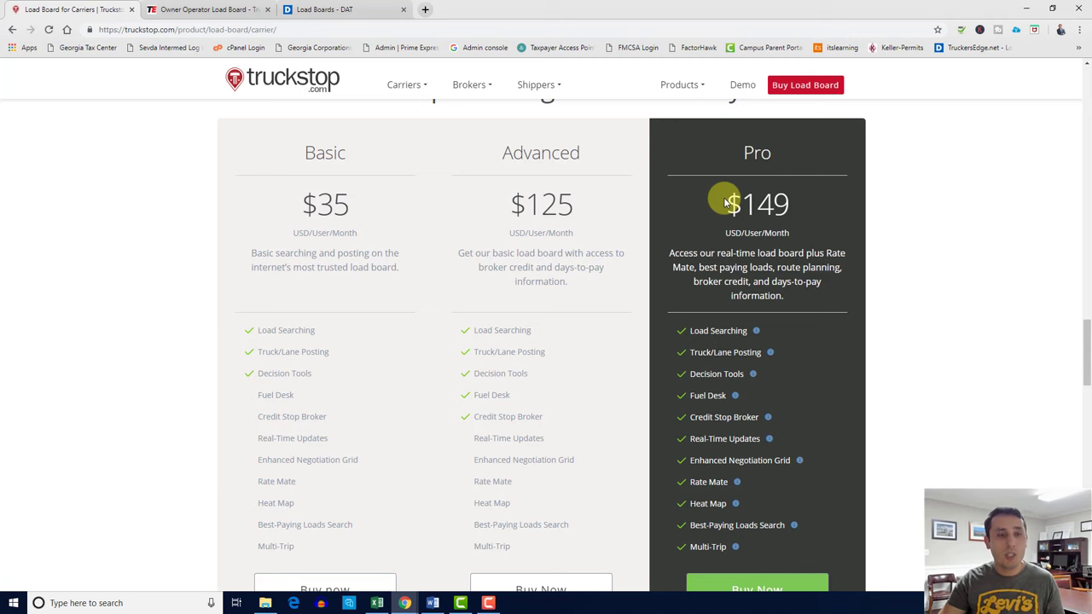
{"action": "scroll", "coordinate": [134, 235], "scroll_direction": "down", "scroll_amount": 1}
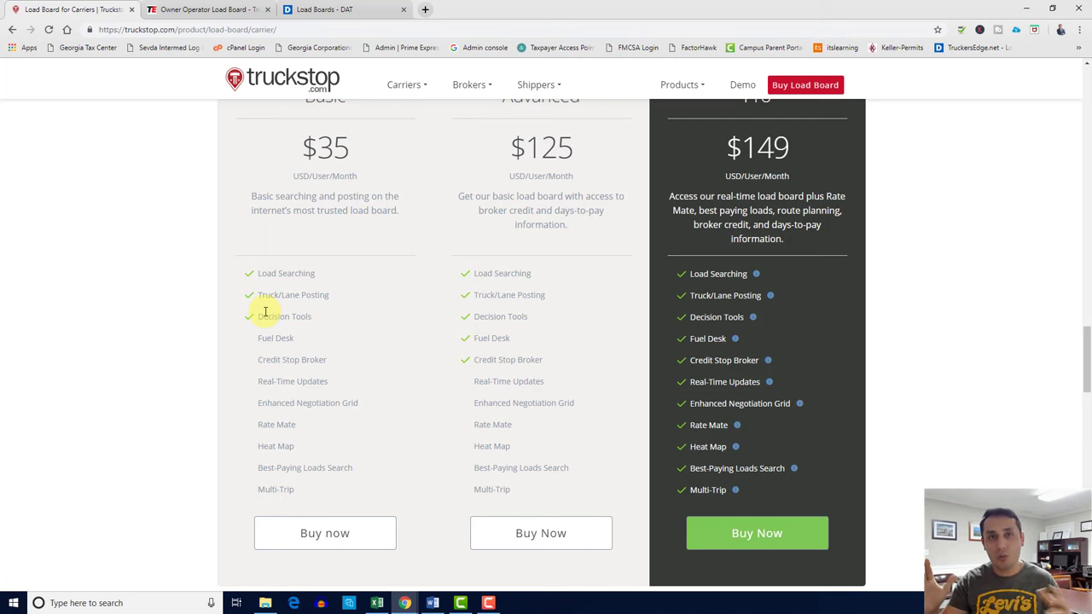
{"action": "scroll", "coordinate": [453, 293], "scroll_direction": "up", "scroll_amount": 2}
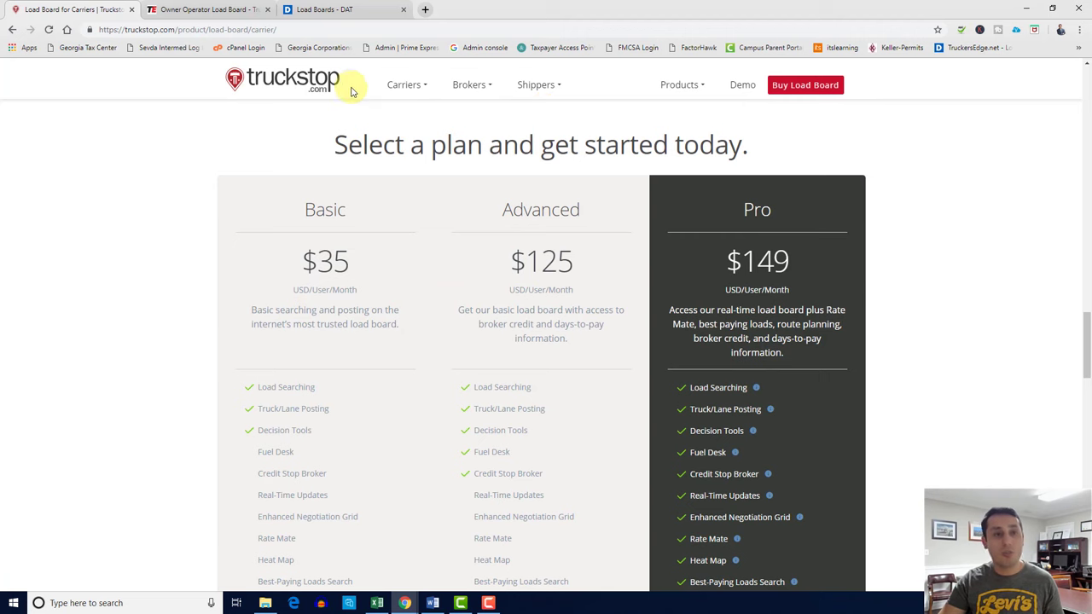
- Review the DAT TruckersEdge Standard, Enhanced and Professional plans for comparison, and return to the Truckstop.com page
{"action": "left_click", "coordinate": [329, 15]}
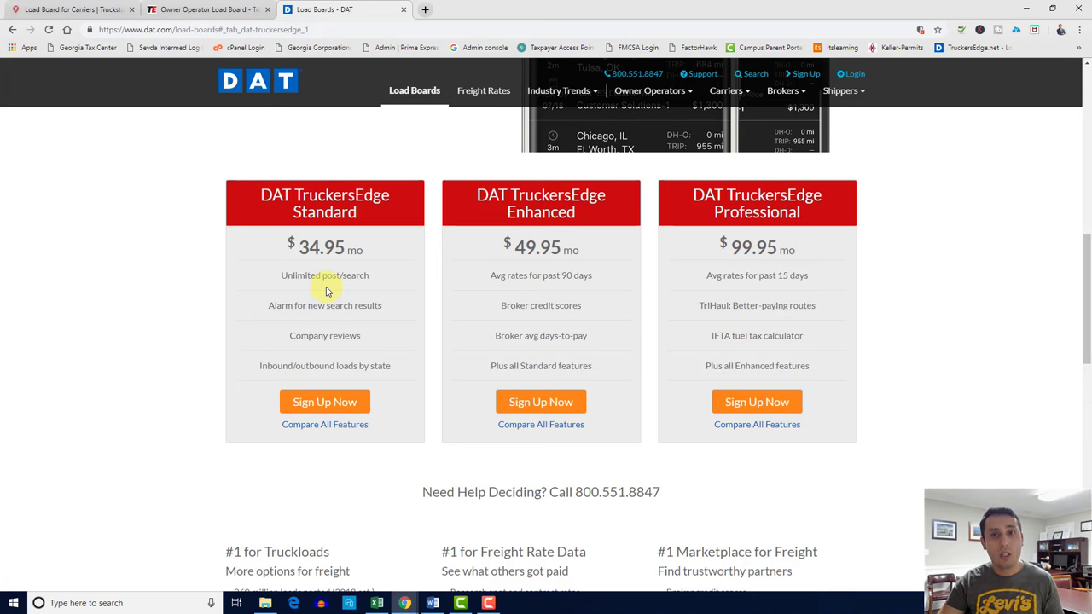
{"action": "left_click", "coordinate": [53, 10]}
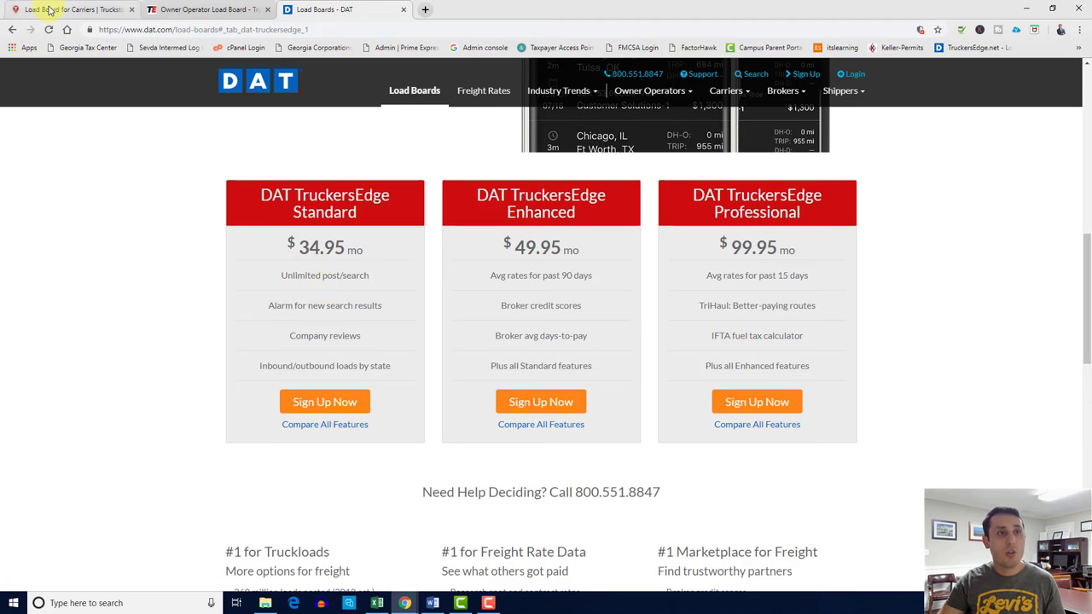
- Enter My Truckstop through the Truckstop.com login and start a new standard load search
{"action": "scroll", "coordinate": [274, 215], "scroll_direction": "up", "scroll_amount": 5}
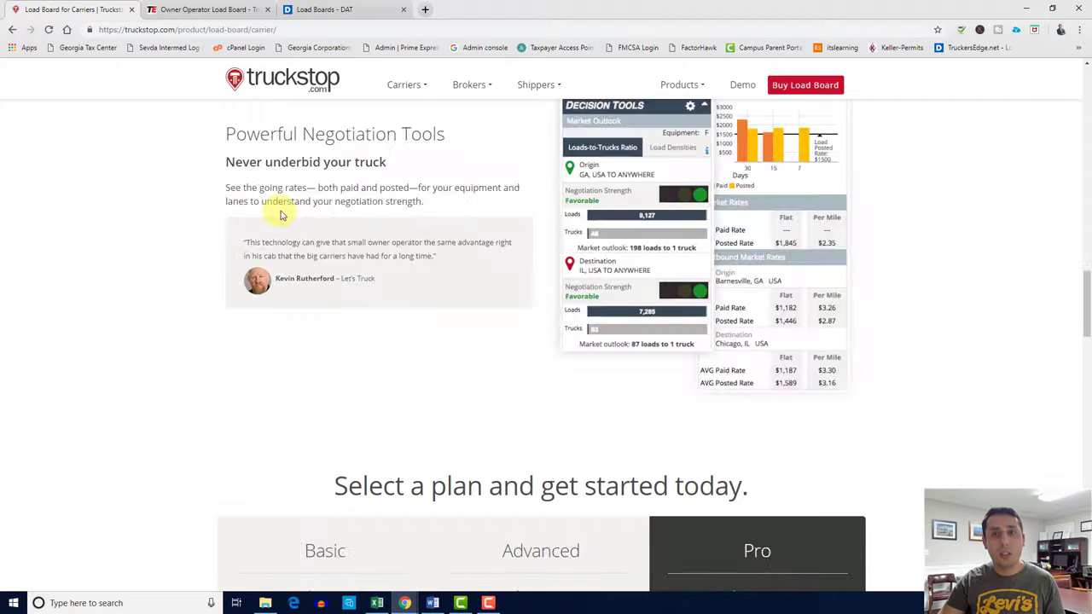
{"action": "scroll", "coordinate": [287, 214], "scroll_direction": "up", "scroll_amount": 6}
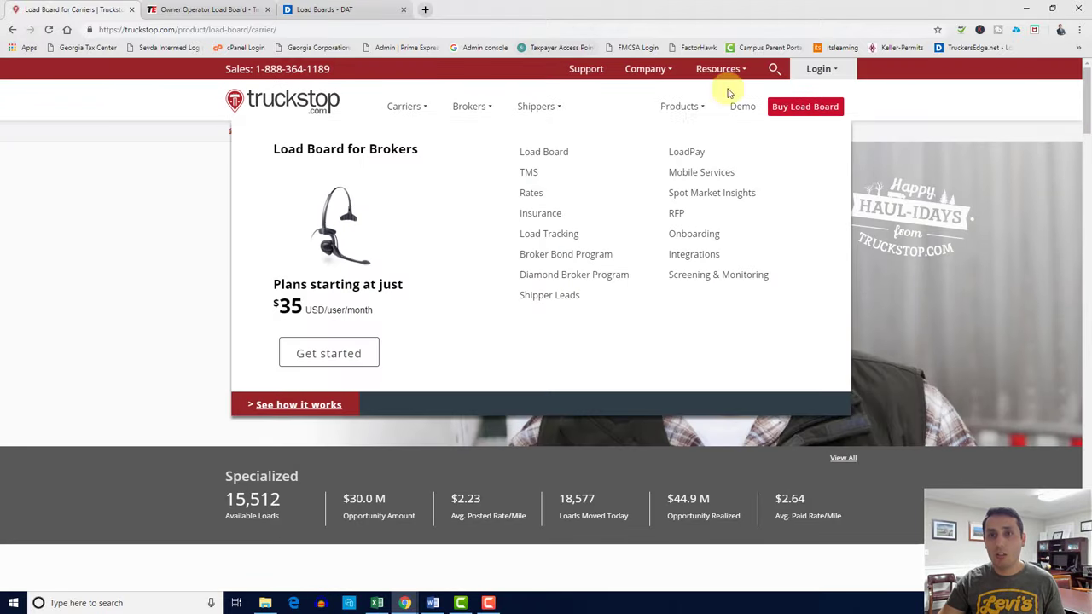
{"action": "mouse_move", "coordinate": [826, 71]}
{"action": "left_click", "coordinate": [798, 100]}
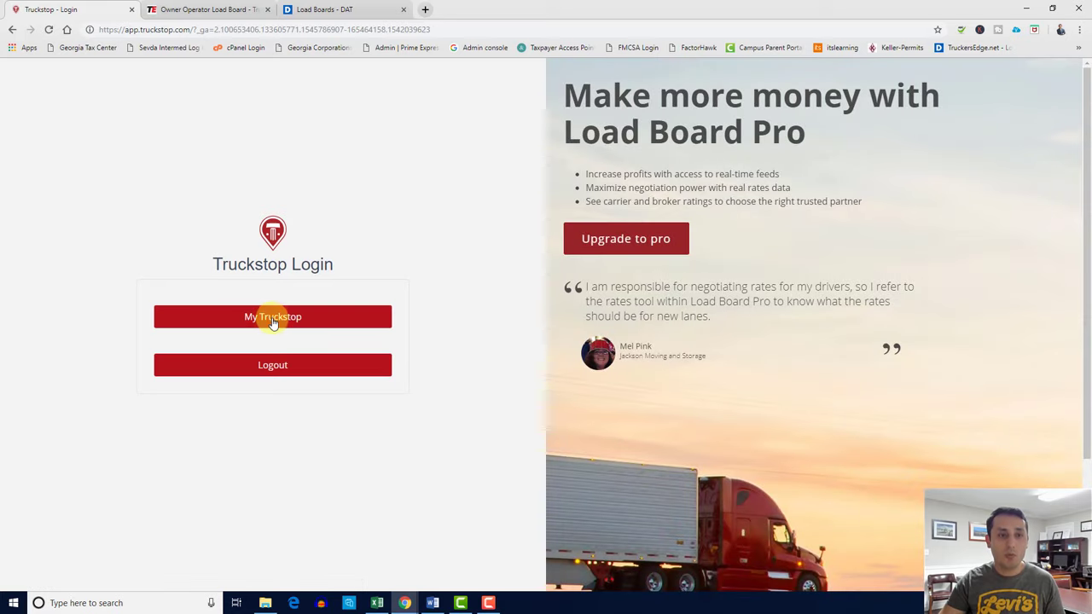
{"action": "left_click", "coordinate": [270, 315]}
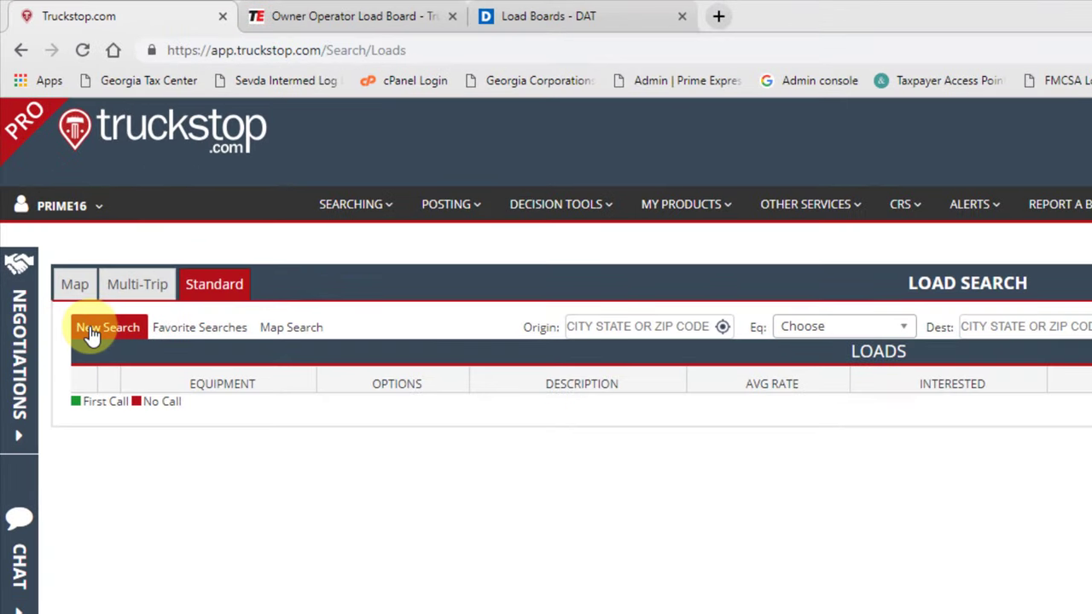
{"action": "left_click", "coordinate": [91, 333]}
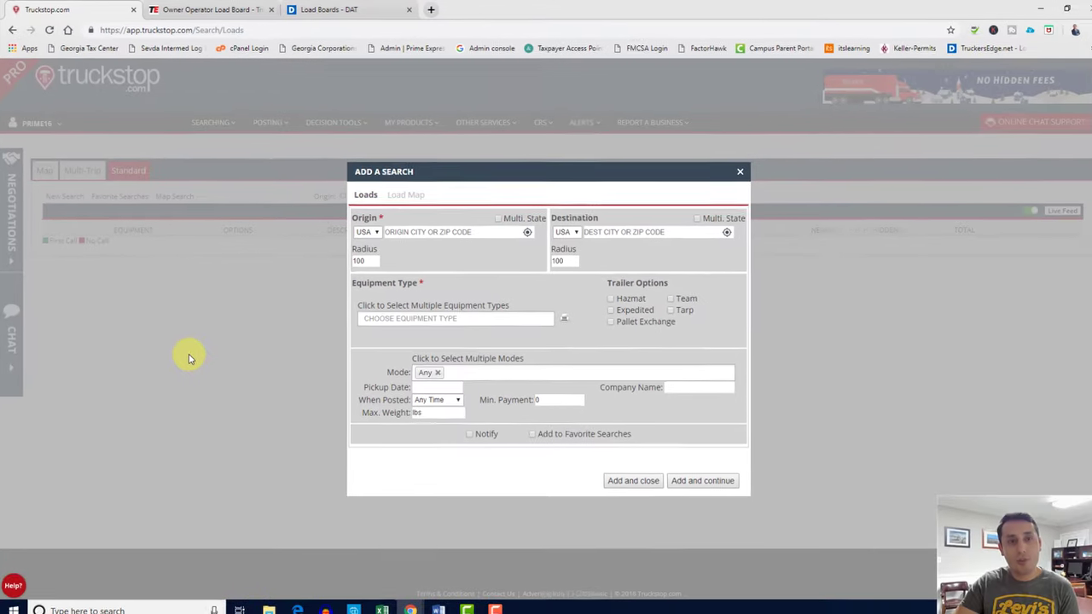
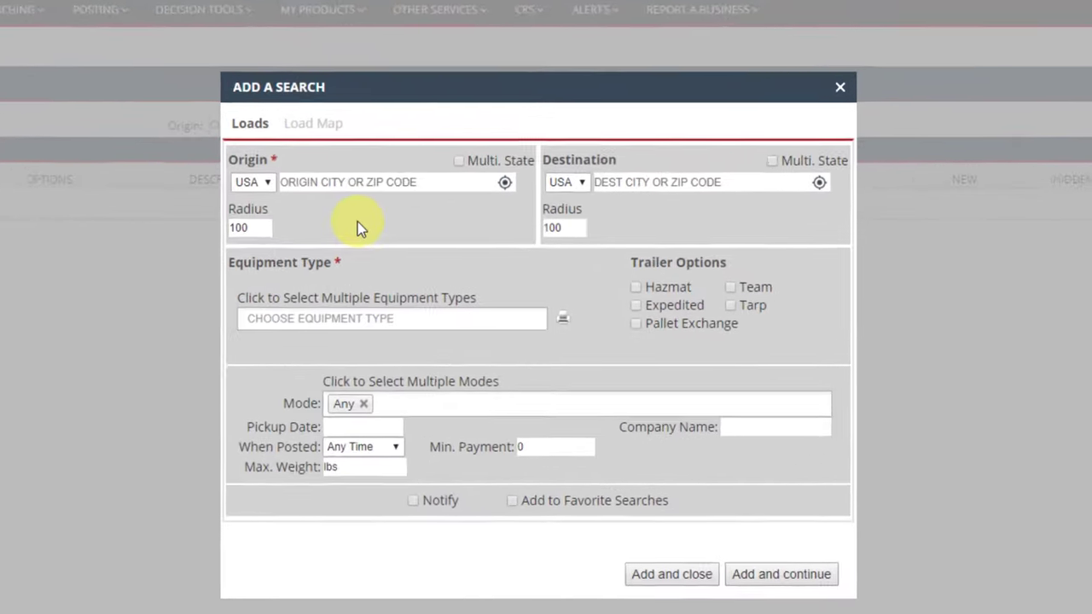
{"action": "left_click", "coordinate": [455, 157]}
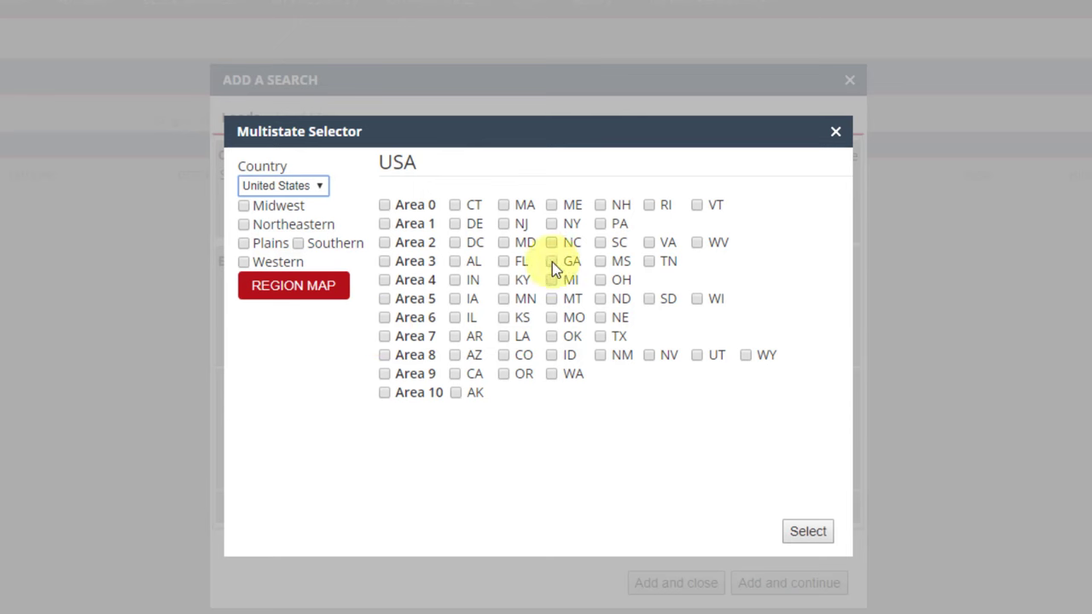
{"action": "left_click", "coordinate": [835, 134]}
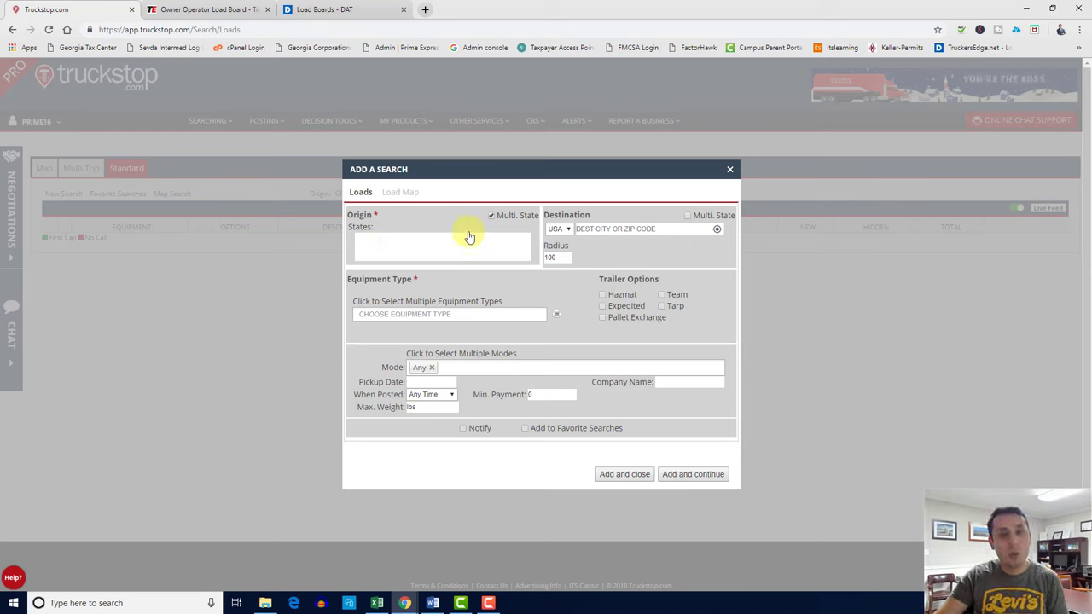
{"action": "left_click", "coordinate": [492, 216]}
- Set the load search origin to Atlanta, GA with a radius of 250
{"action": "left_click", "coordinate": [415, 230]}
{"action": "type", "text": "ATLANTA"}
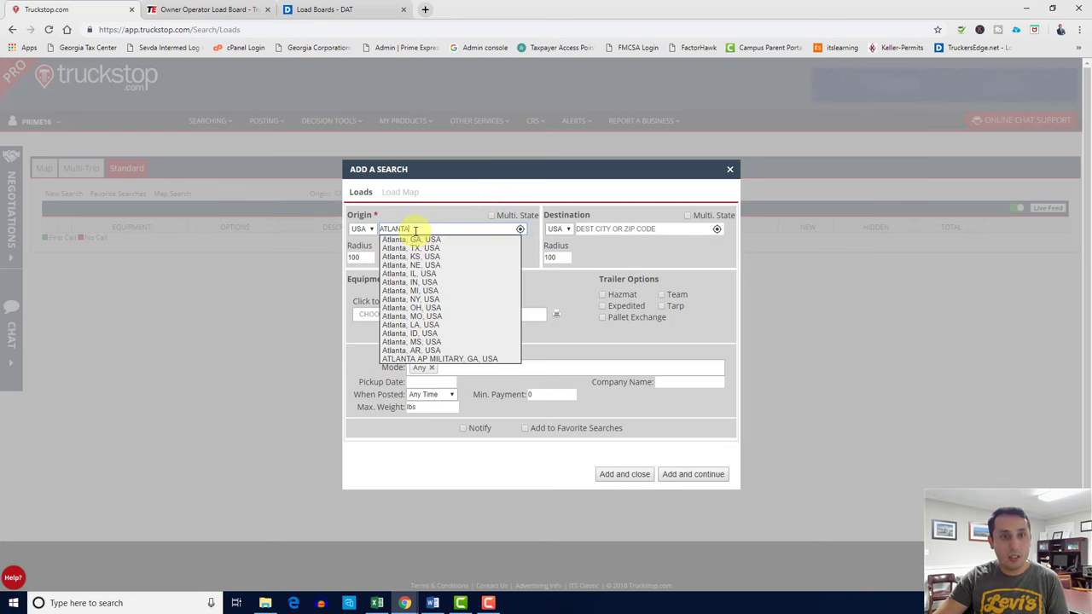
{"action": "left_click", "coordinate": [410, 240]}
{"action": "double_click", "coordinate": [367, 257]}
{"action": "type", "text": "250"}
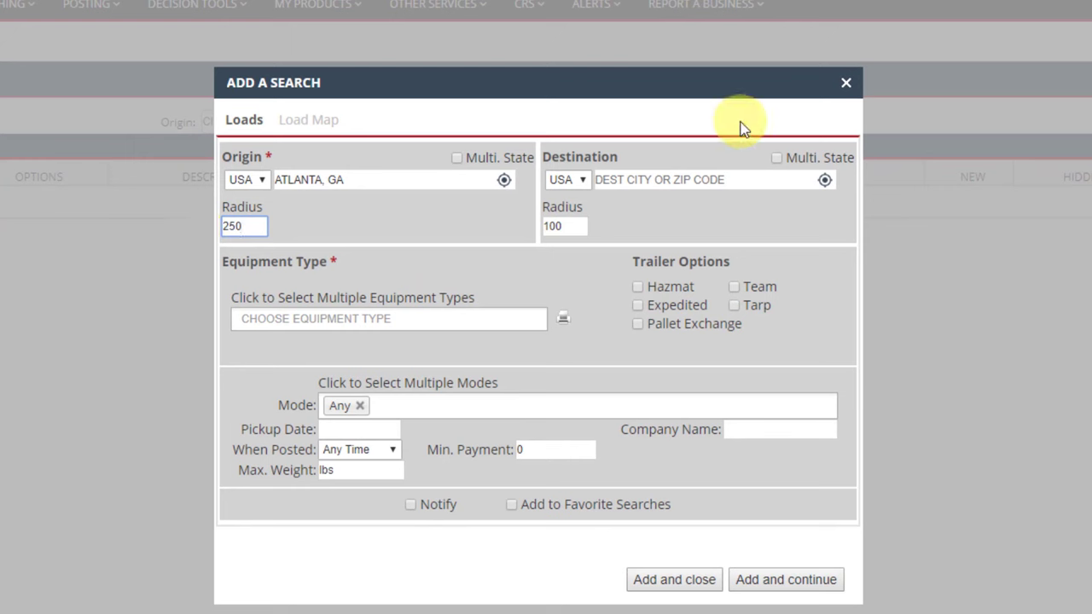
- Make the destination multi-state, covering AR, LA, OK and TX
{"action": "left_click", "coordinate": [777, 158]}
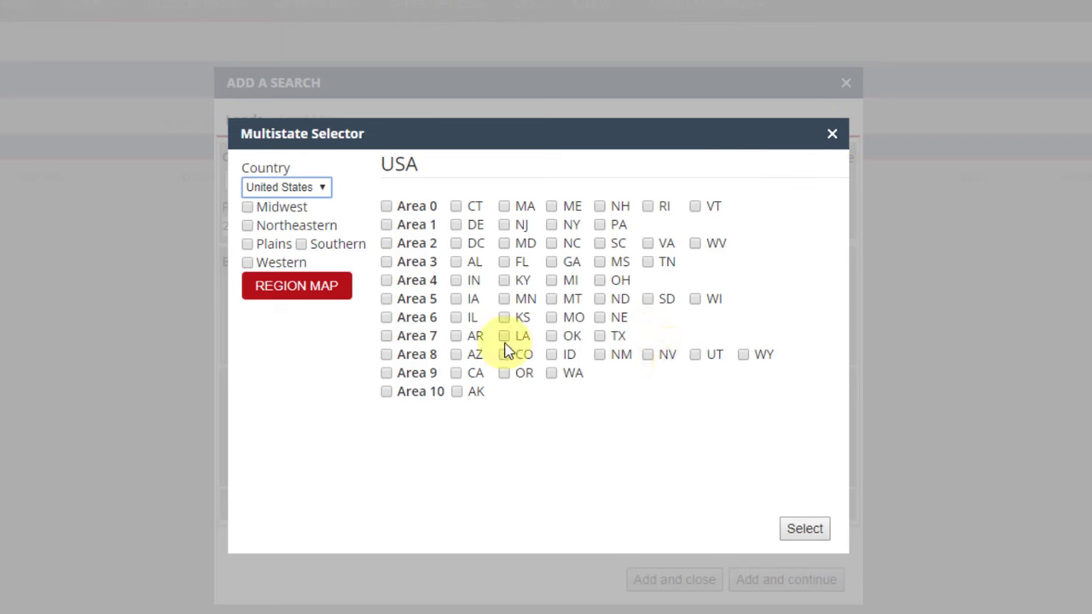
{"action": "left_click", "coordinate": [456, 336]}
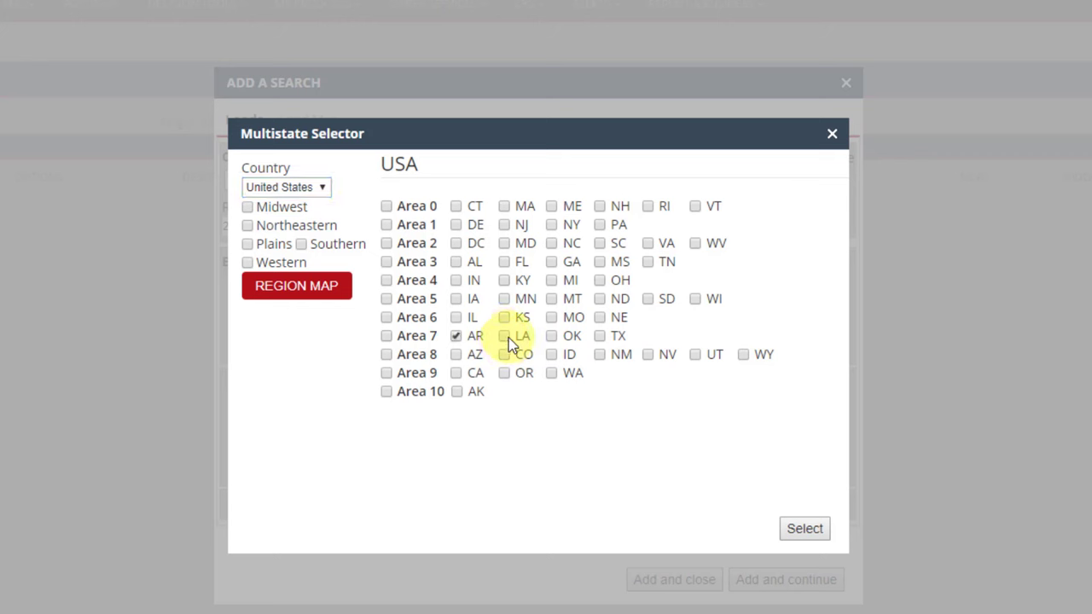
{"action": "left_click", "coordinate": [504, 336]}
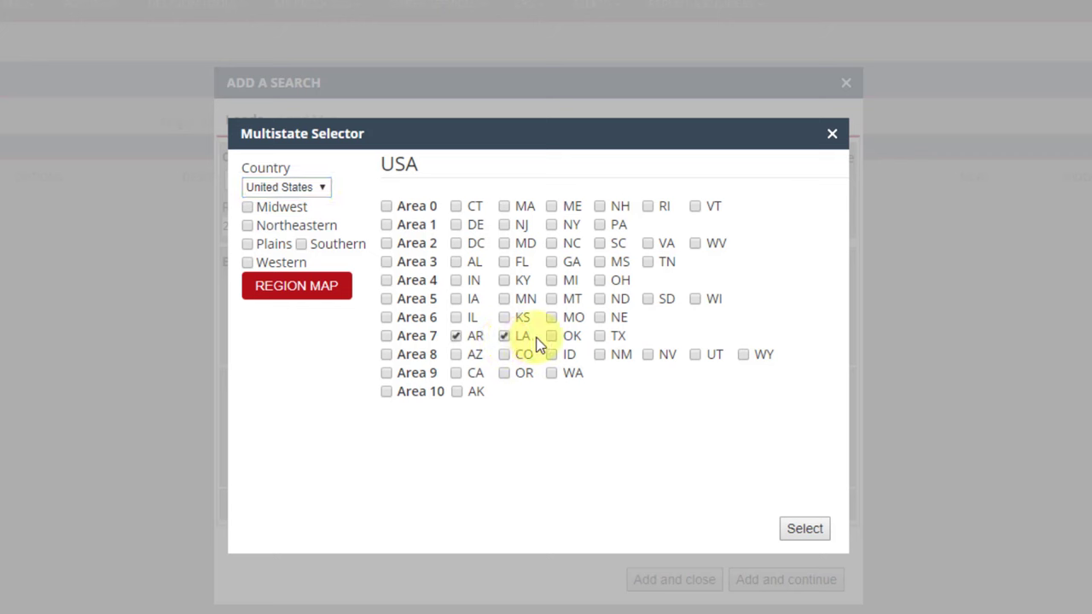
{"action": "left_click", "coordinate": [601, 336]}
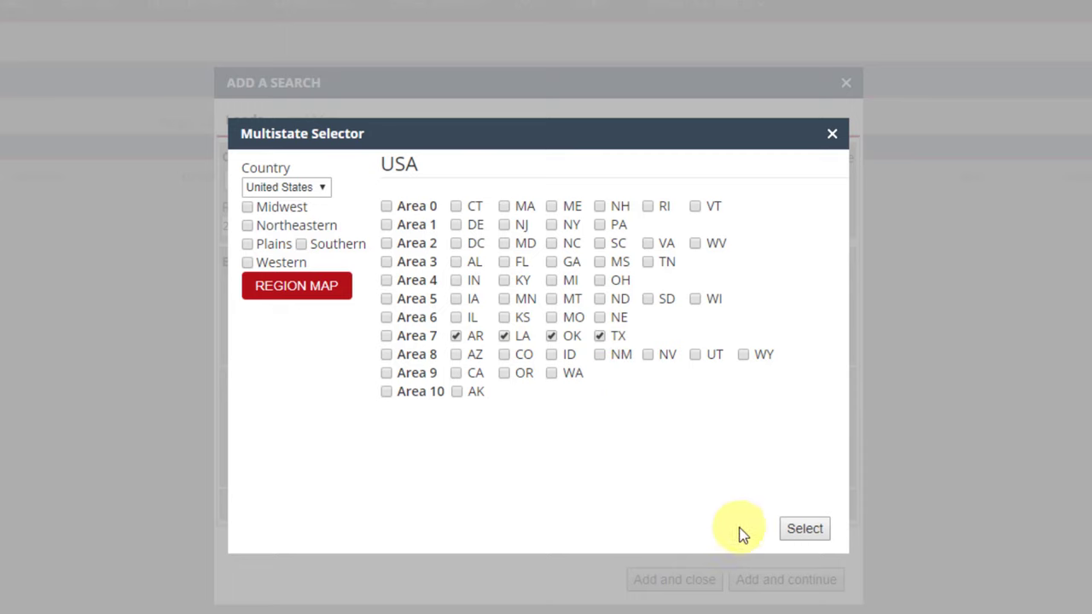
{"action": "left_click", "coordinate": [803, 529]}
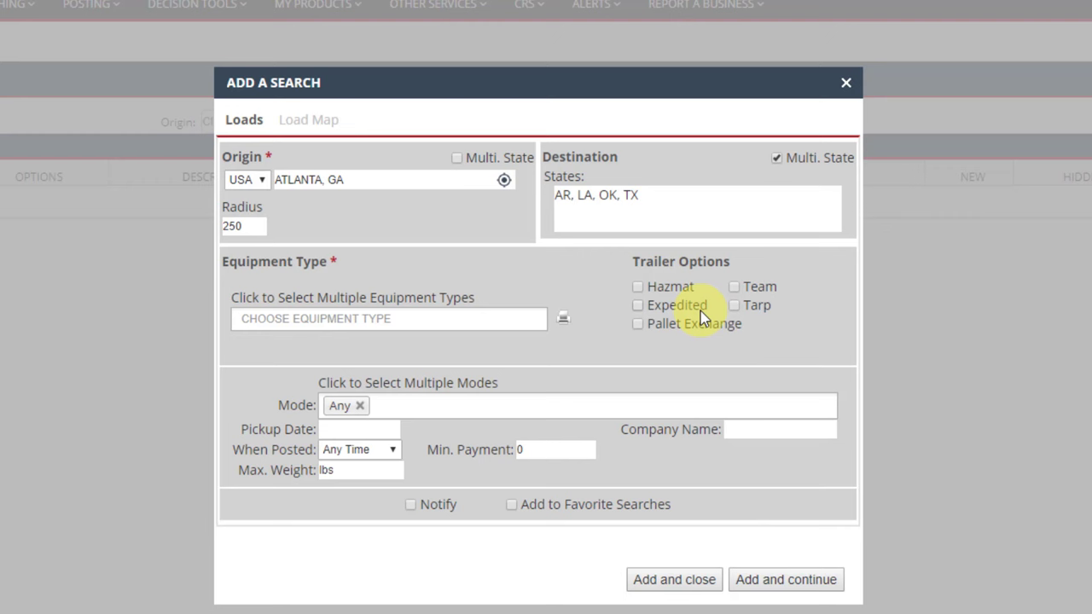
- Add the equipment types SD - Step Deck and SDL - Step Deck with Loading Ramps to the search
{"action": "left_click", "coordinate": [287, 318]}
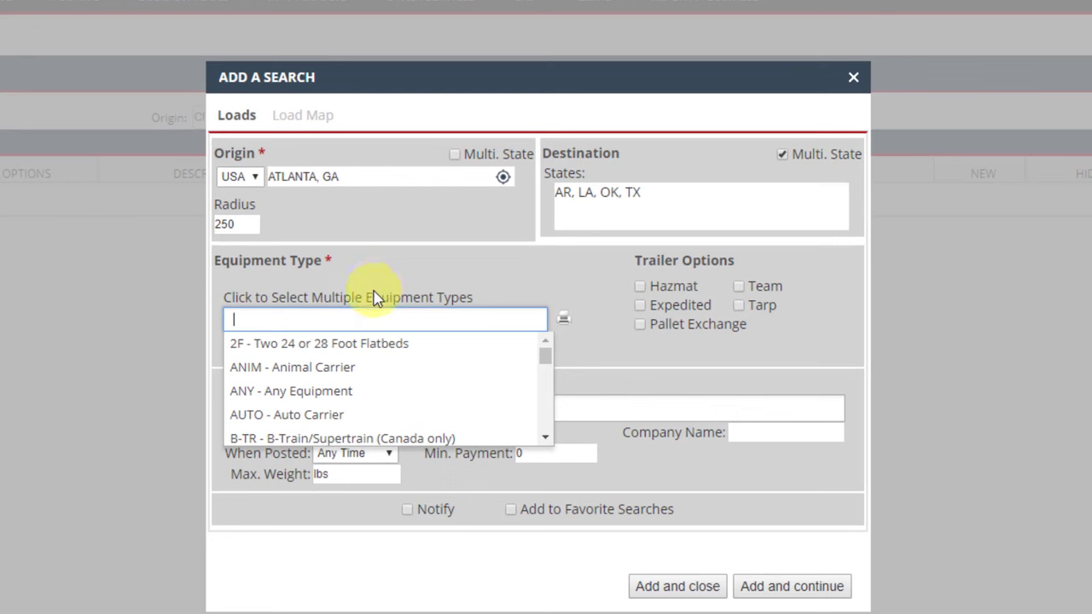
{"action": "type", "text": "SD"}
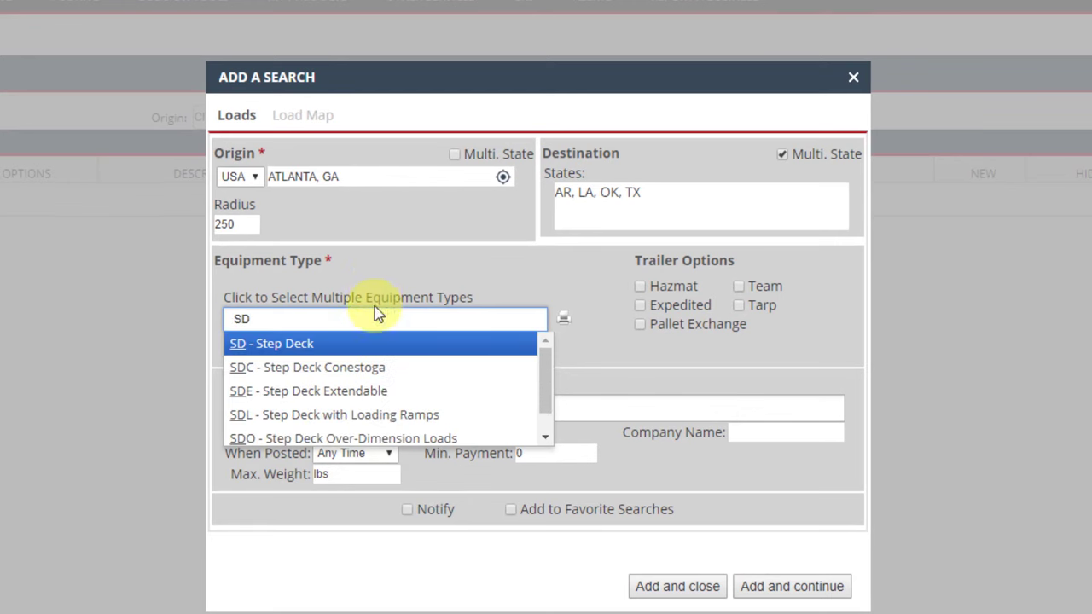
{"action": "left_click", "coordinate": [261, 345]}
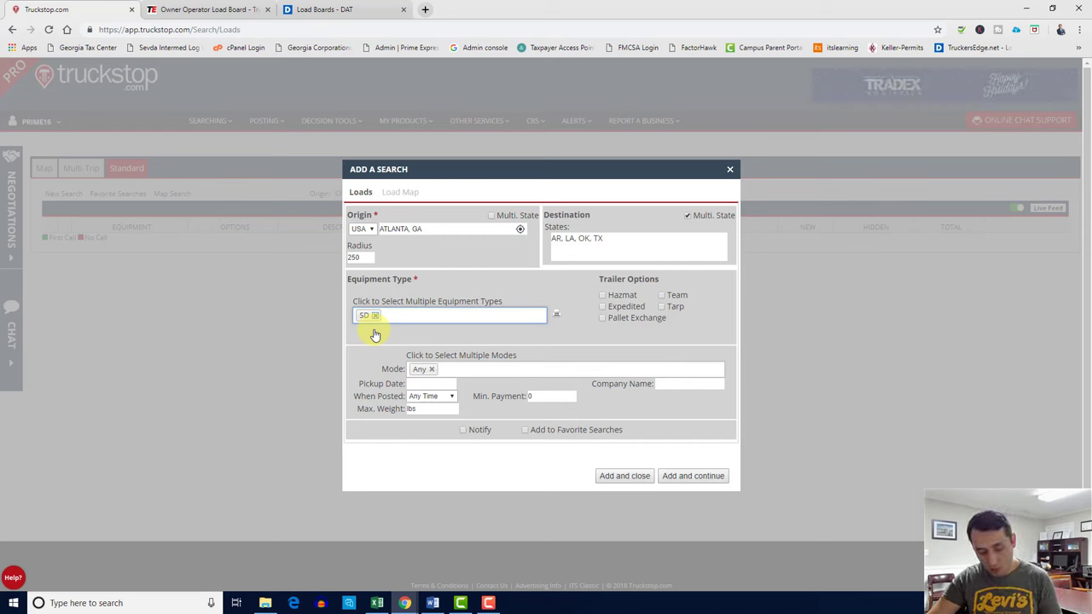
{"action": "type", "text": "SD"}
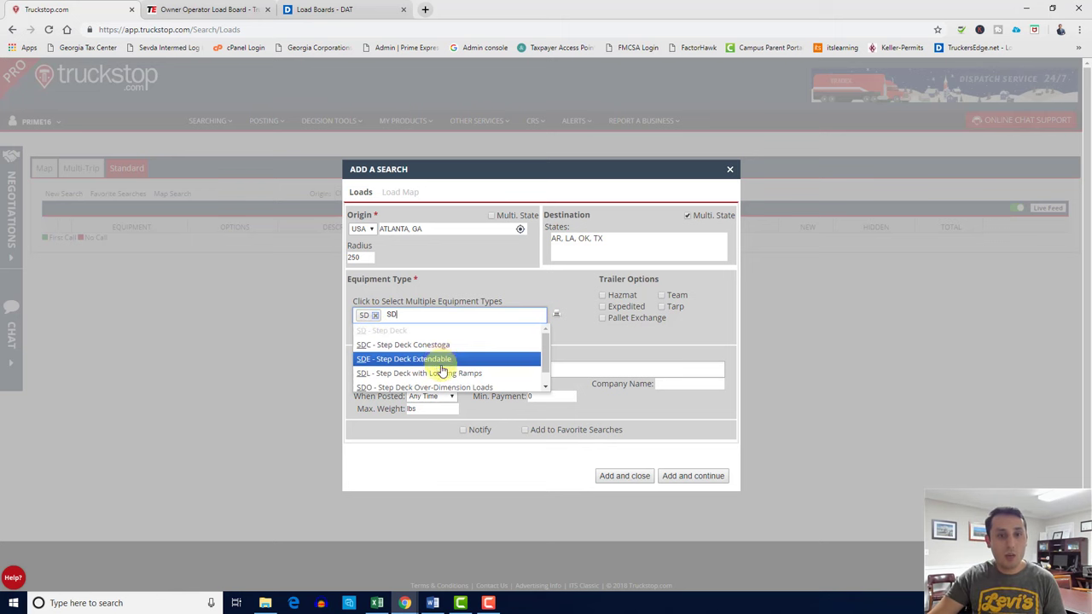
{"action": "left_click", "coordinate": [443, 373]}
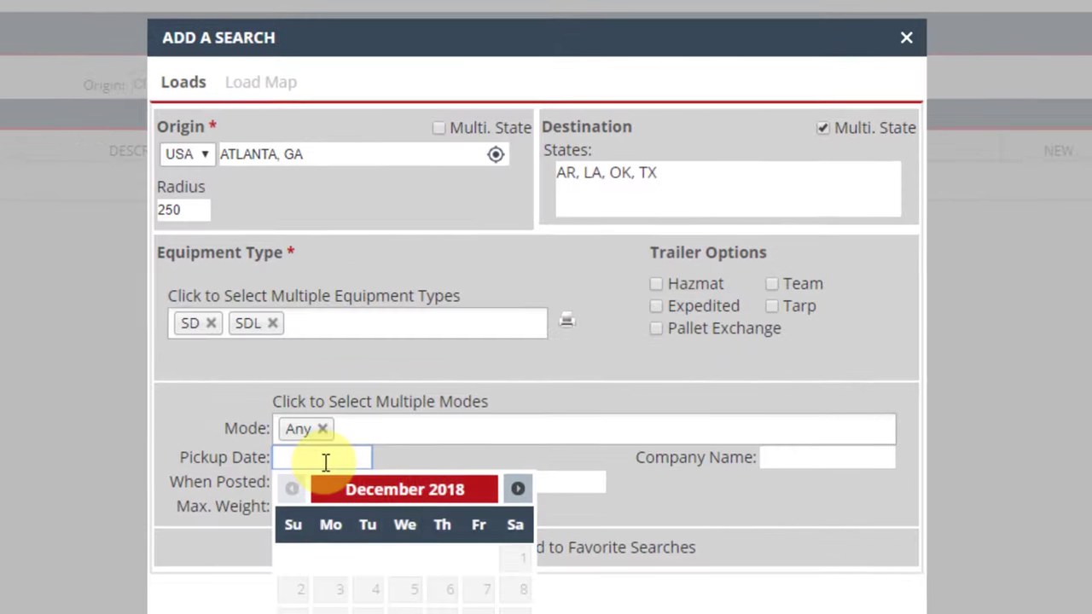
- Set the pickup dates to 12/28/18, 12/29/18, 12/30/18 and 12/31/18, and add the search, closing its form
{"action": "left_click", "coordinate": [433, 384]}
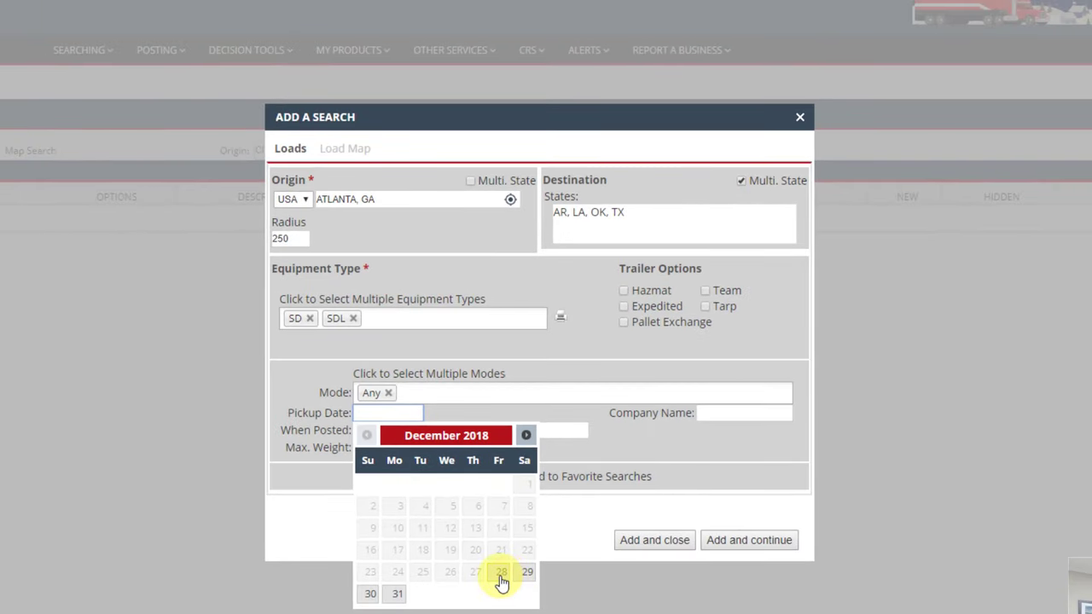
{"action": "left_click", "coordinate": [502, 579]}
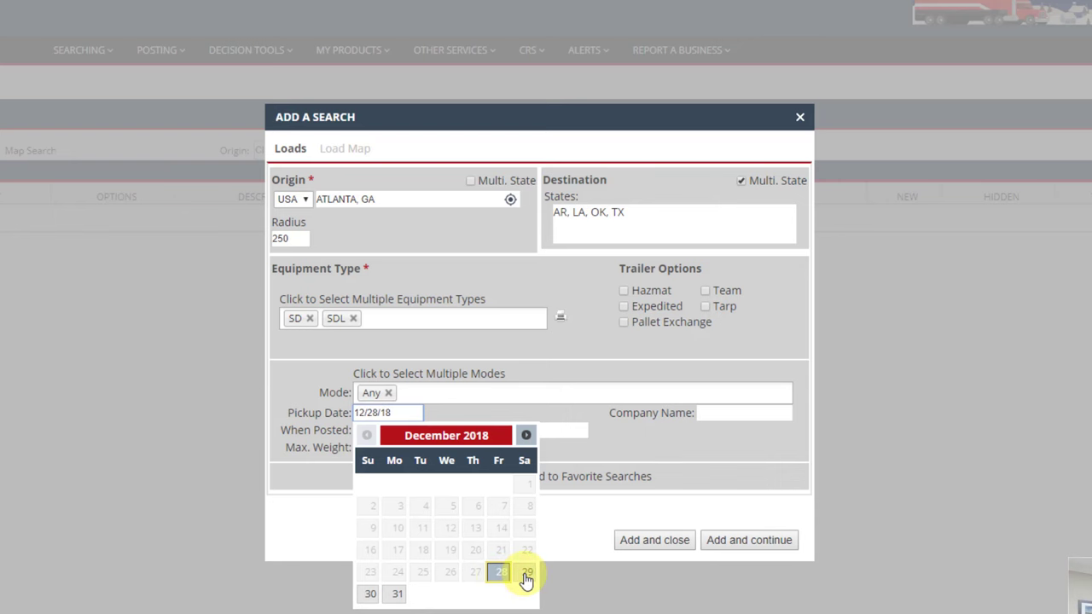
{"action": "left_click", "coordinate": [525, 577]}
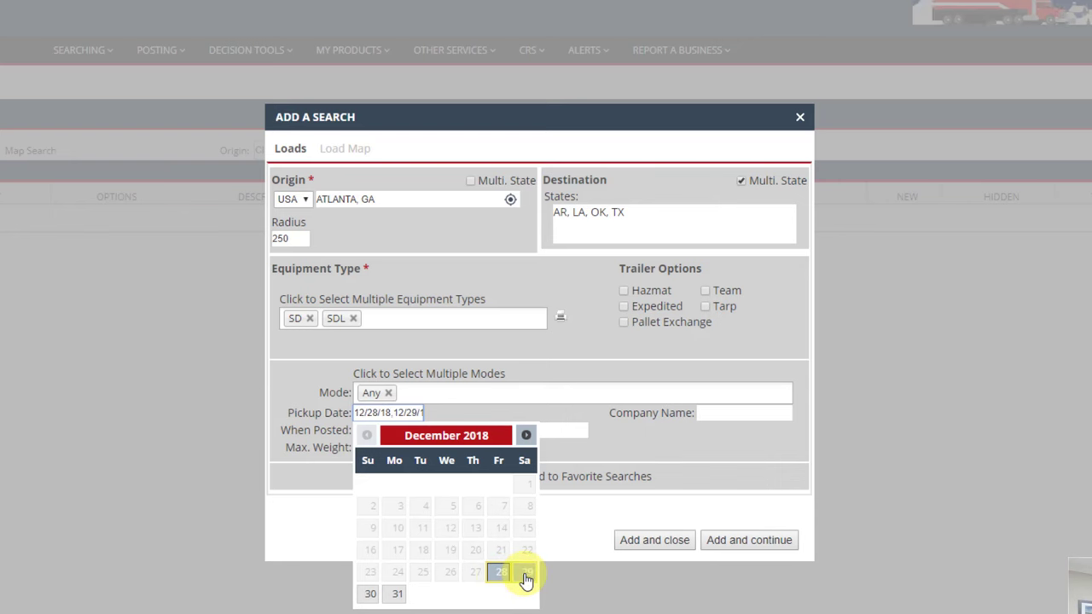
{"action": "left_click", "coordinate": [367, 598]}
{"action": "left_click", "coordinate": [394, 595]}
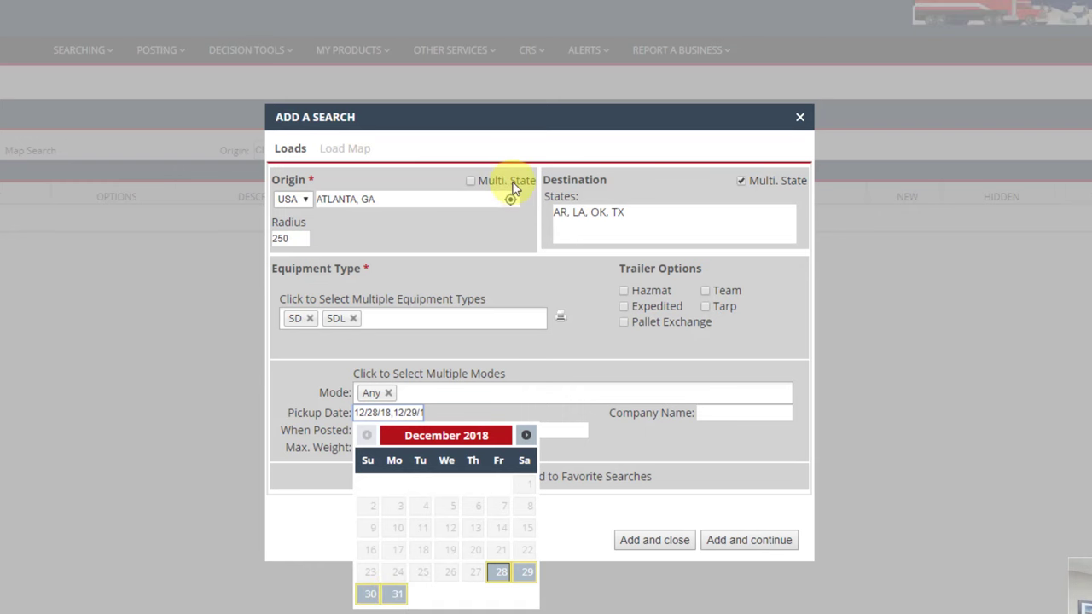
{"action": "left_click", "coordinate": [470, 244]}
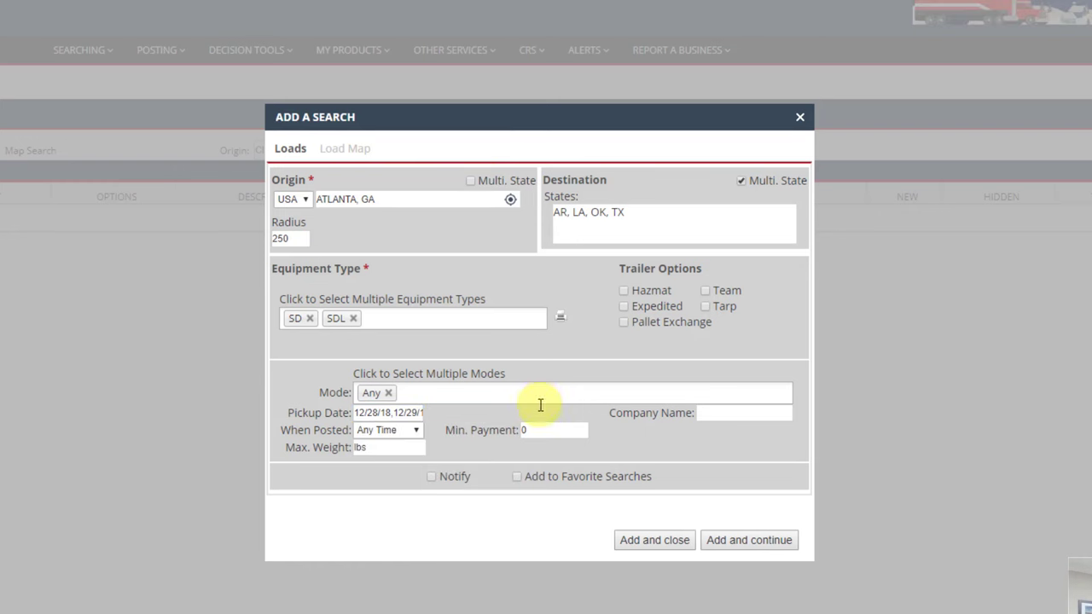
{"action": "left_click", "coordinate": [646, 544]}
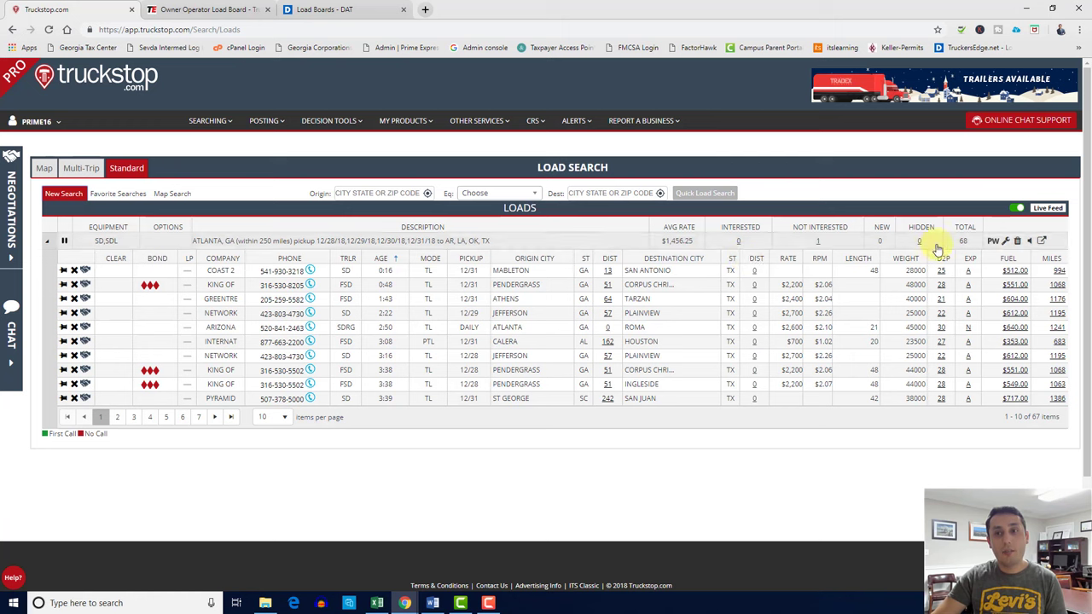
- Sort the found loads by rate, highest first
{"action": "mouse_move", "coordinate": [962, 242]}
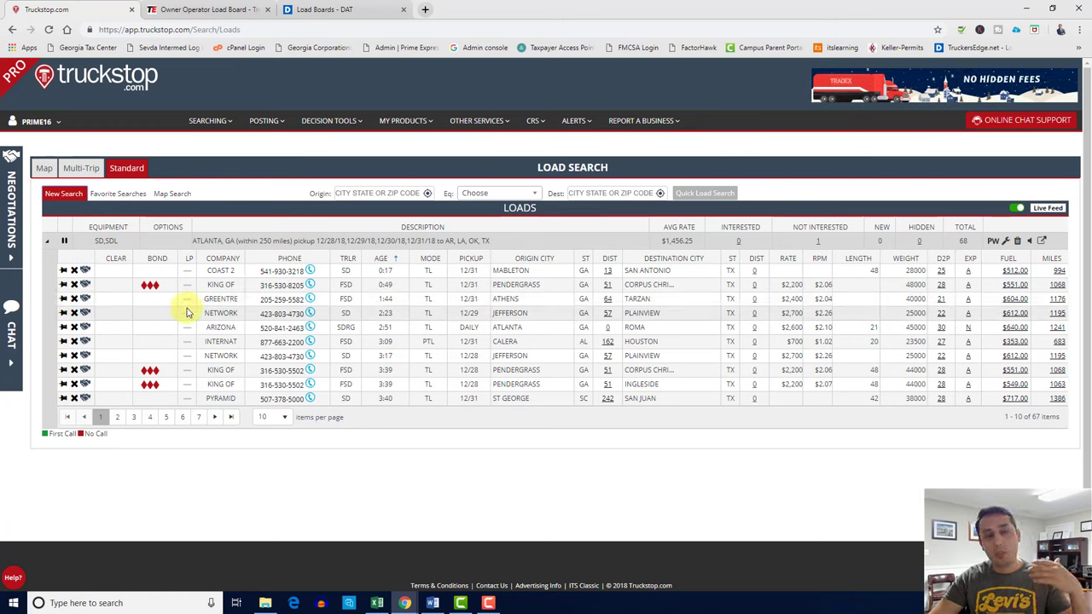
{"action": "mouse_move", "coordinate": [189, 312]}
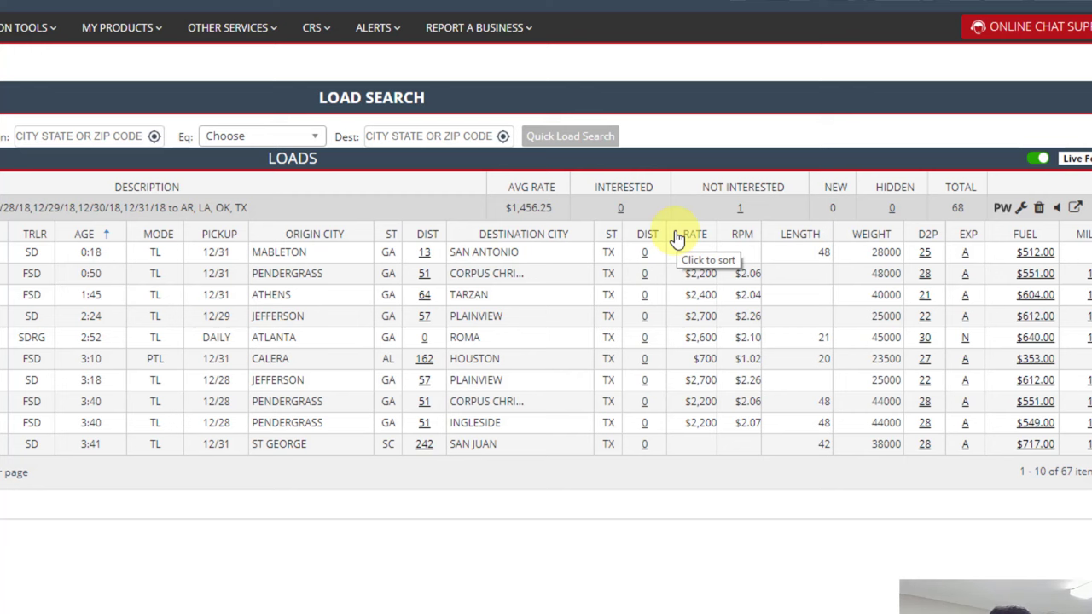
{"action": "left_click", "coordinate": [678, 236]}
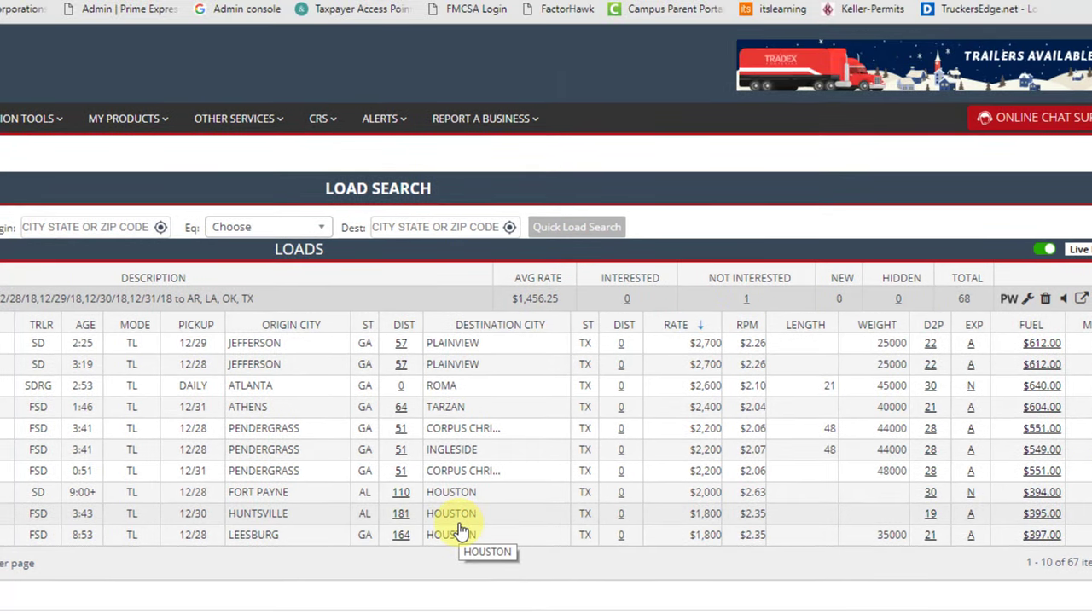
{"action": "left_click", "coordinate": [674, 331]}
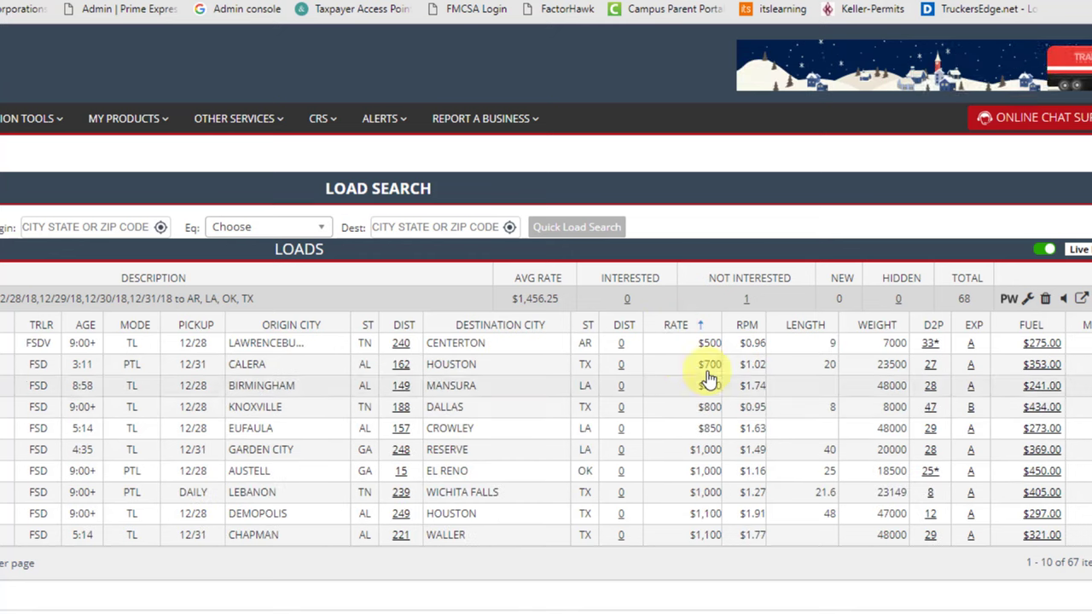
{"action": "left_click", "coordinate": [680, 325]}
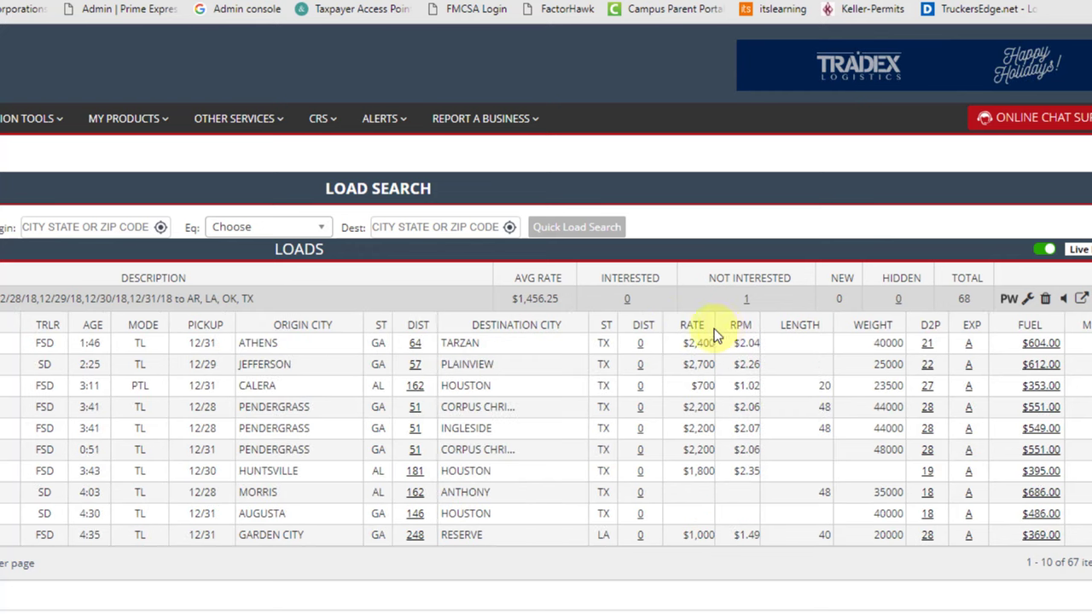
{"action": "left_click", "coordinate": [690, 326]}
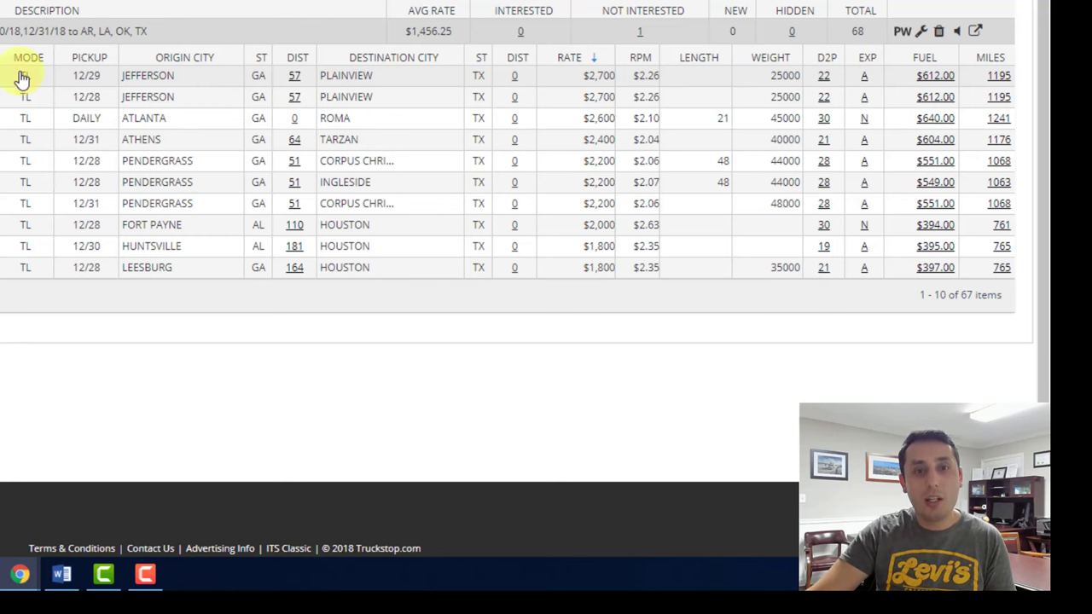
- Open the 12/29 Jefferson, GA to Plainview, TX load and examine its load details, market outlook, credit, fuel and rate information
{"action": "left_click", "coordinate": [426, 79]}
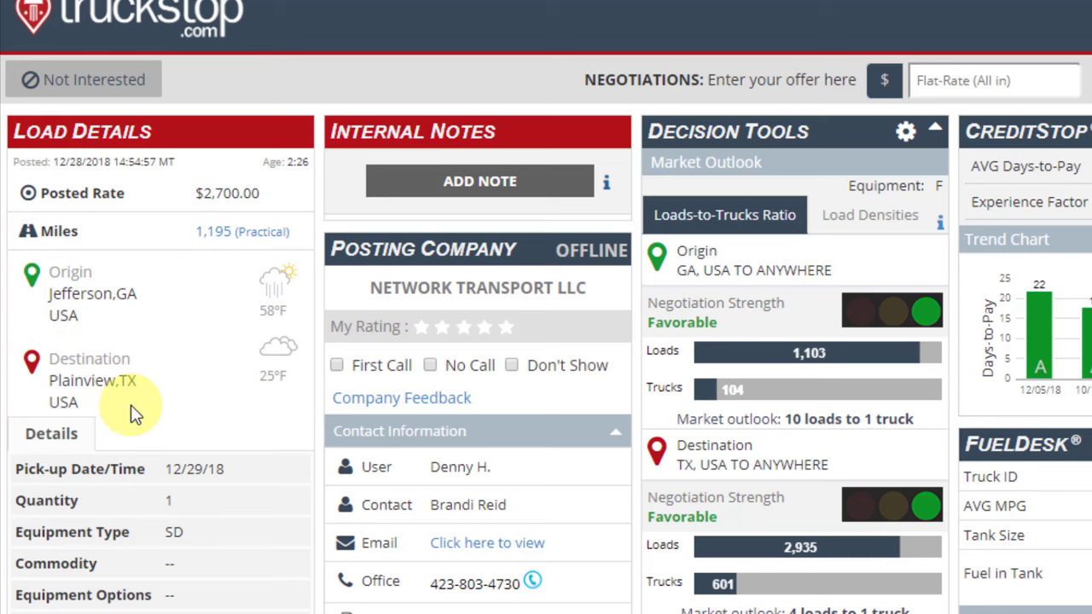
{"action": "scroll", "coordinate": [188, 461], "scroll_direction": "down", "scroll_amount": 1}
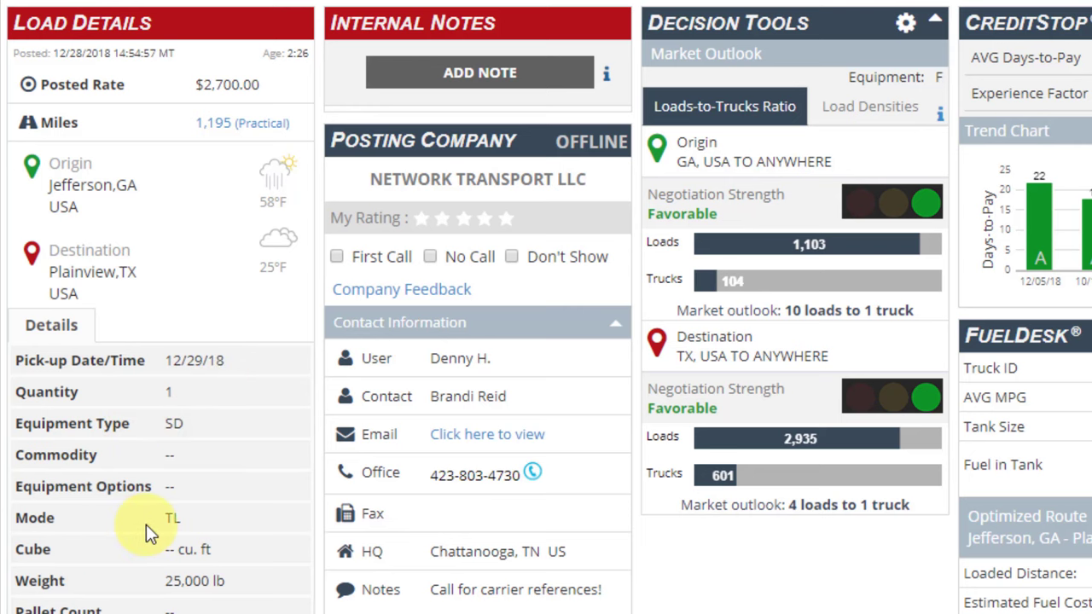
{"action": "scroll", "coordinate": [146, 524], "scroll_direction": "down", "scroll_amount": 5}
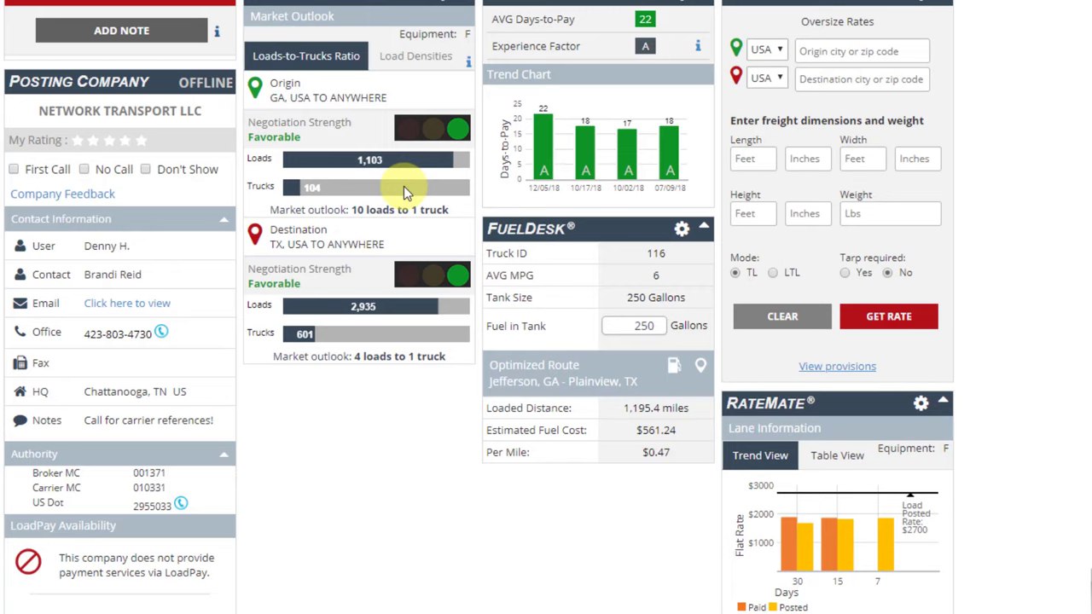
{"action": "scroll", "coordinate": [649, 341], "scroll_direction": "down", "scroll_amount": 3}
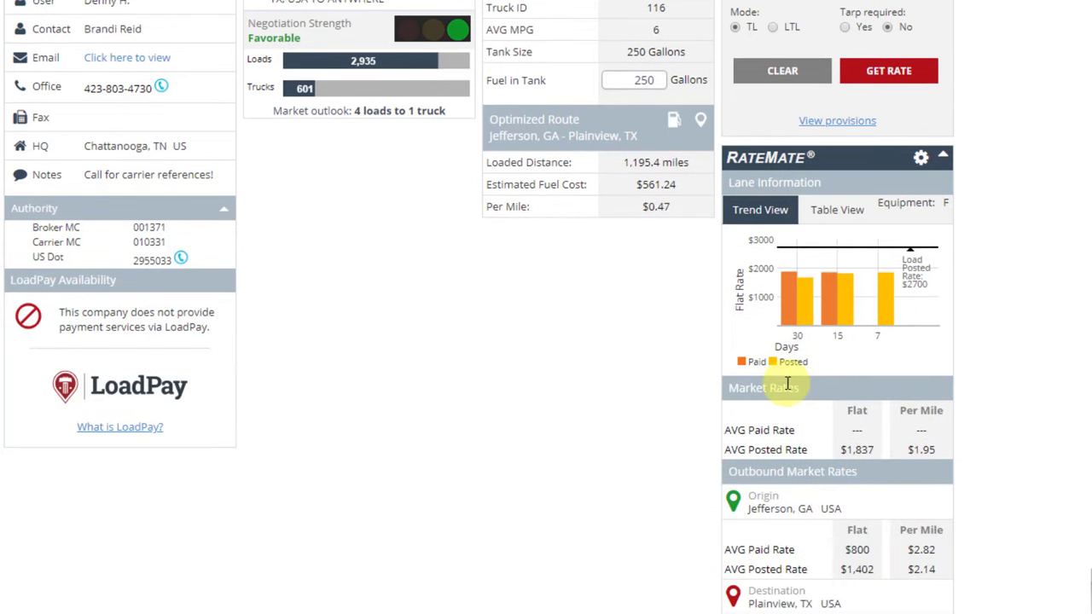
{"action": "scroll", "coordinate": [787, 384], "scroll_direction": "up", "scroll_amount": 1}
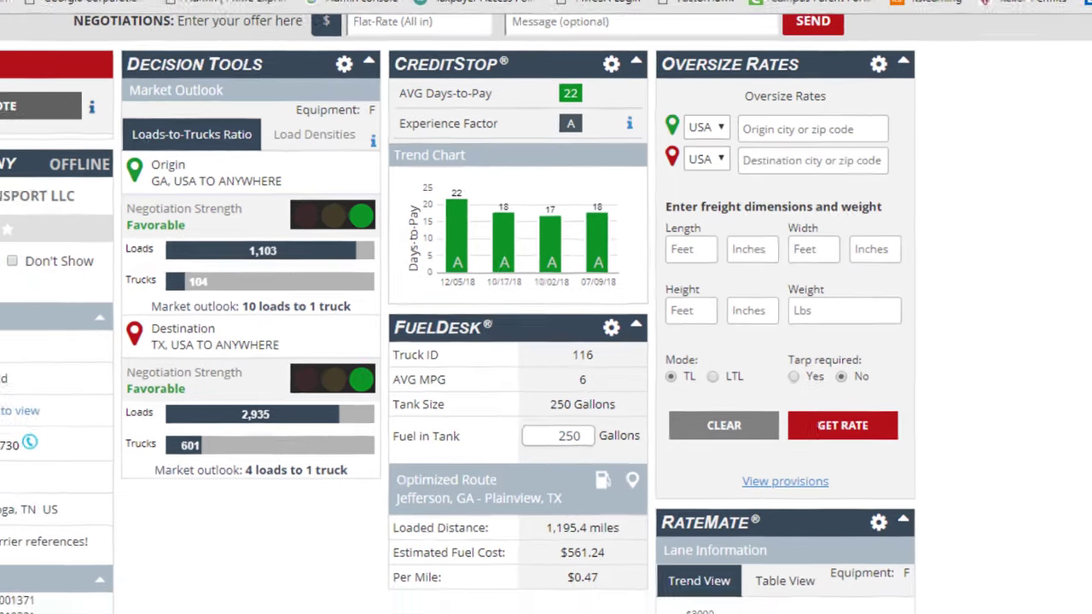
{"action": "scroll", "coordinate": [86, 352], "scroll_direction": "up", "scroll_amount": 1}
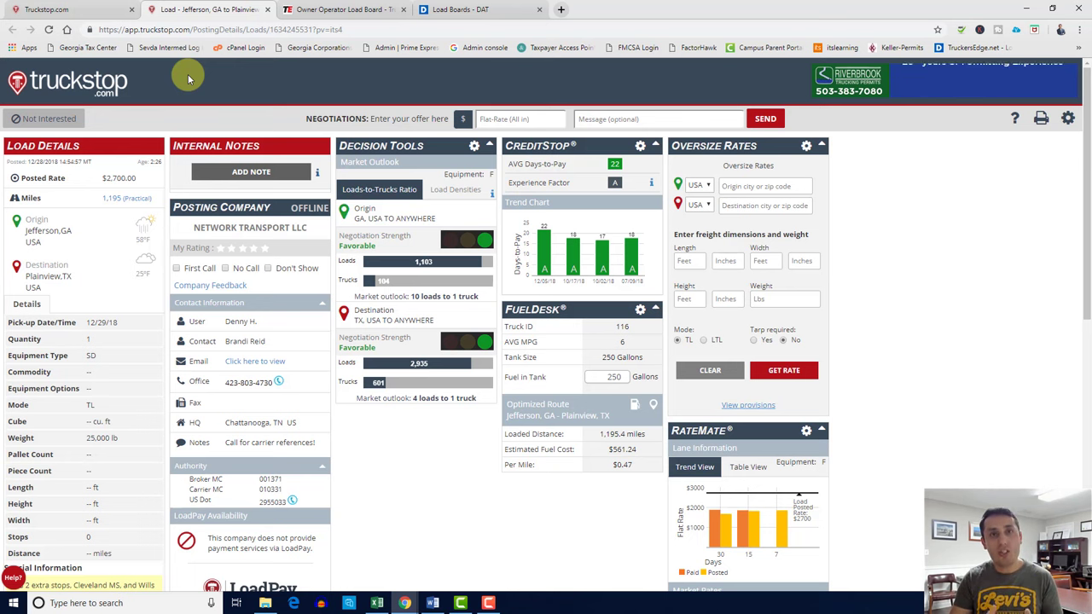
- Return to the load search page and start a new post in the truck postings
{"action": "left_click", "coordinate": [68, 10]}
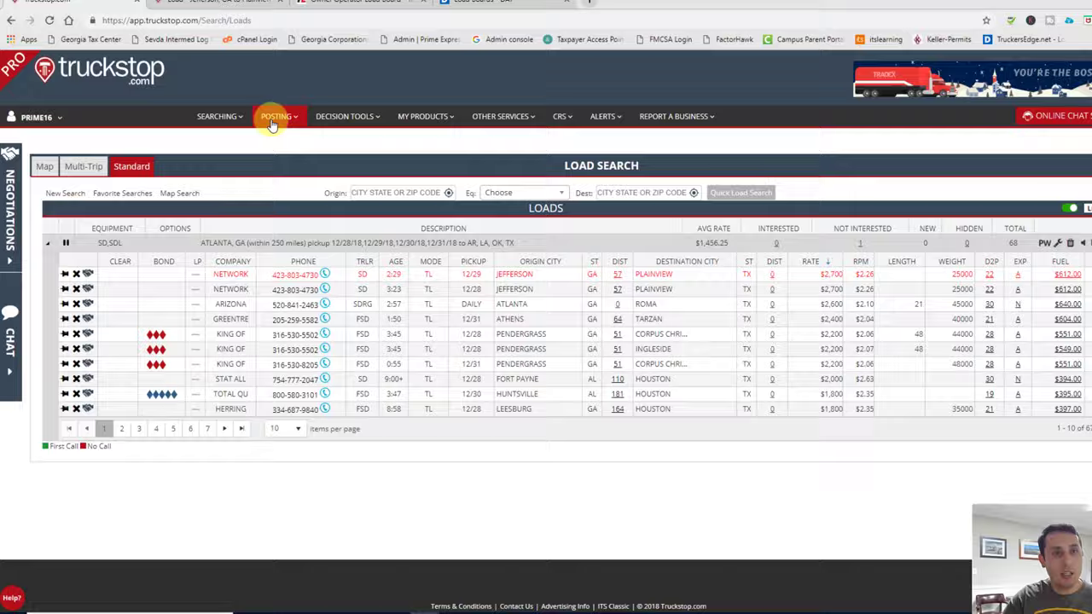
{"action": "left_click", "coordinate": [260, 121]}
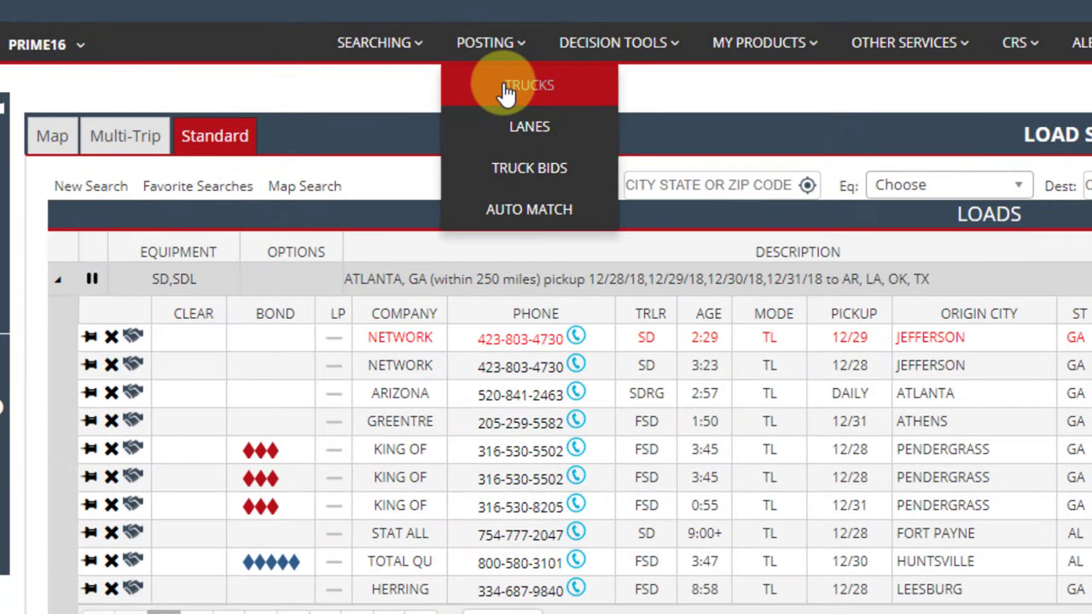
{"action": "left_click", "coordinate": [506, 92]}
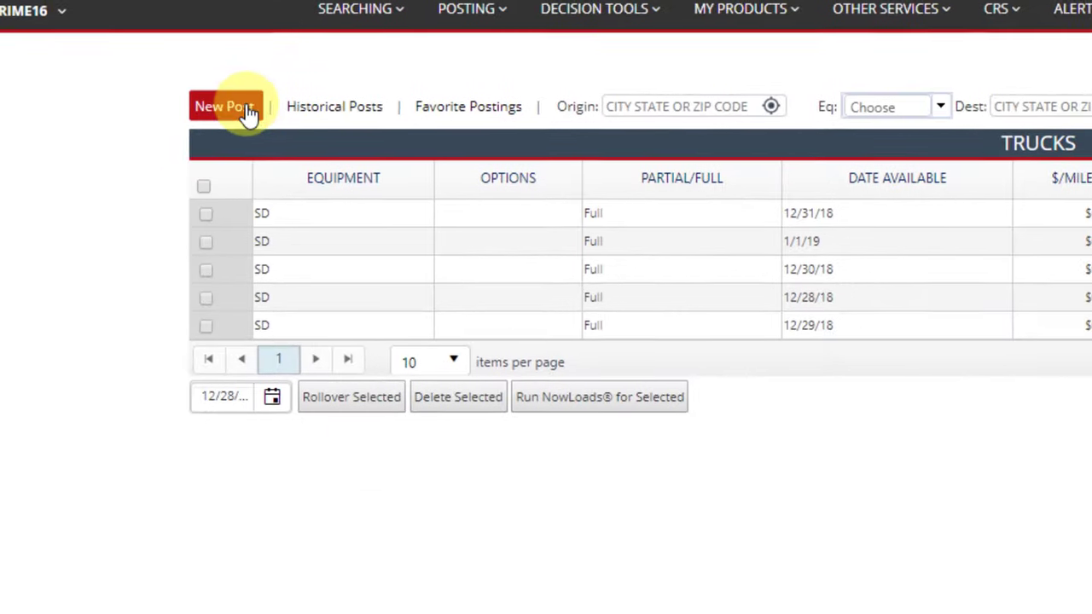
{"action": "left_click", "coordinate": [169, 146]}
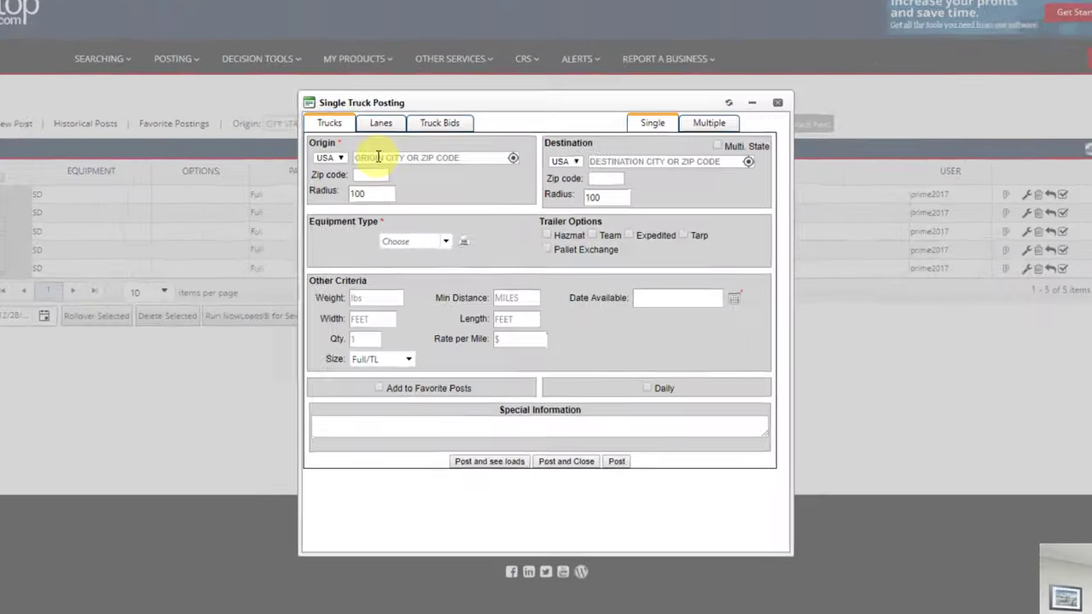
- Set the truck posting's origin to Atlanta, GA with a radius of 250
{"action": "left_click", "coordinate": [417, 192]}
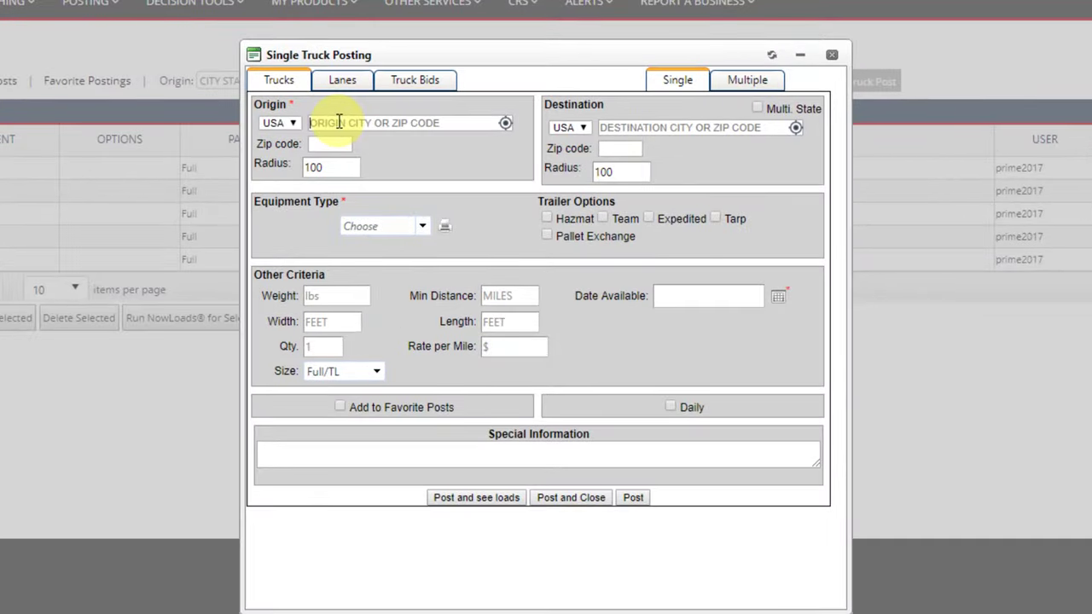
{"action": "type", "text": "ATL"}
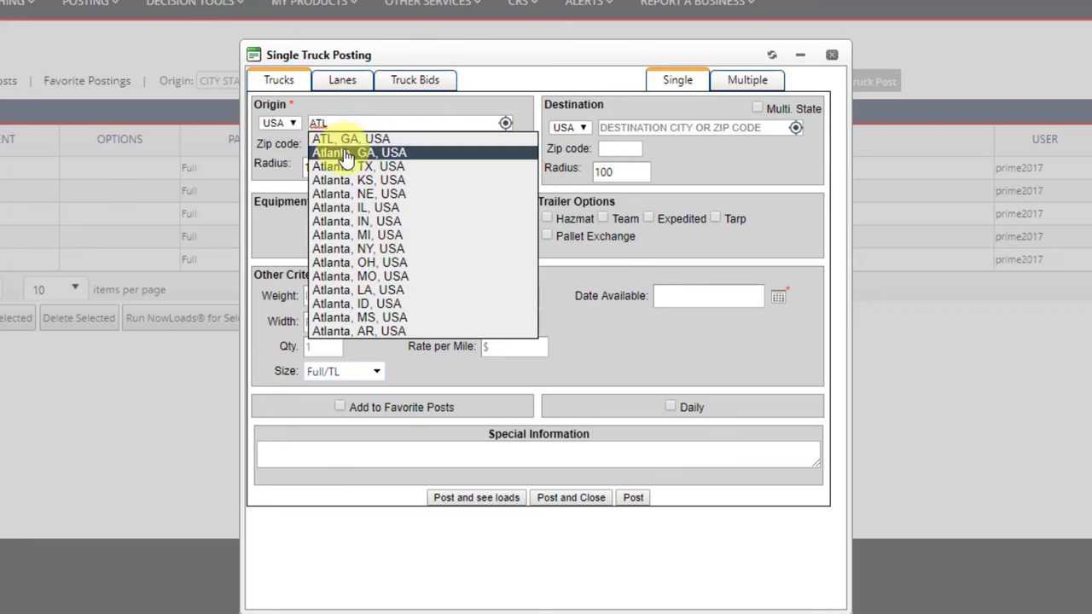
{"action": "left_click", "coordinate": [318, 153]}
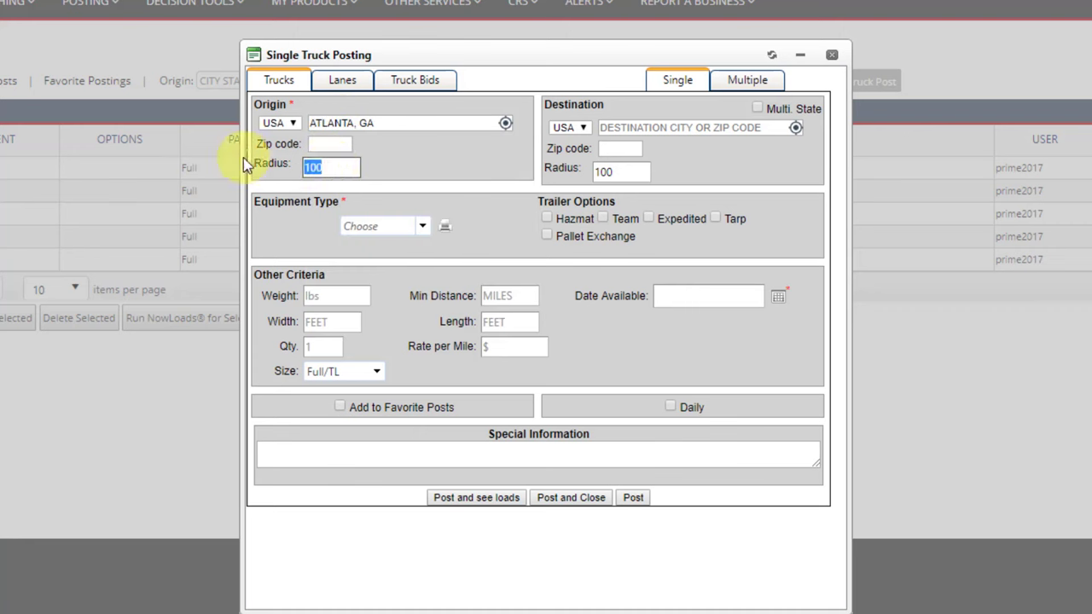
{"action": "type", "text": "250"}
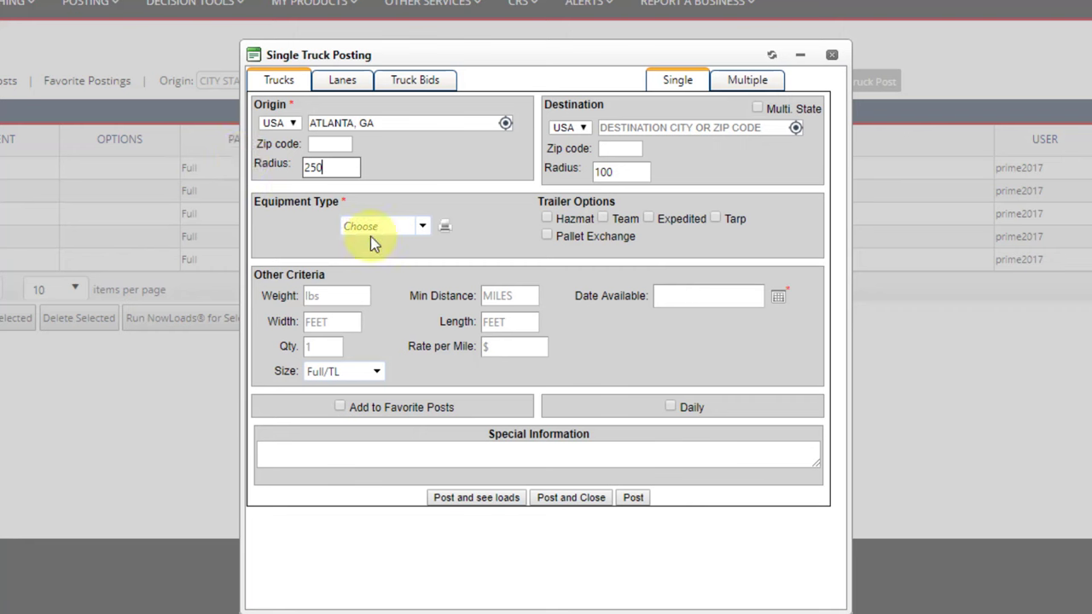
- Set the posting's equipment type to SD and enter "ramps" as special information
{"action": "left_click", "coordinate": [373, 237]}
{"action": "type", "text": "SD"}
{"action": "key", "text": "Return"}
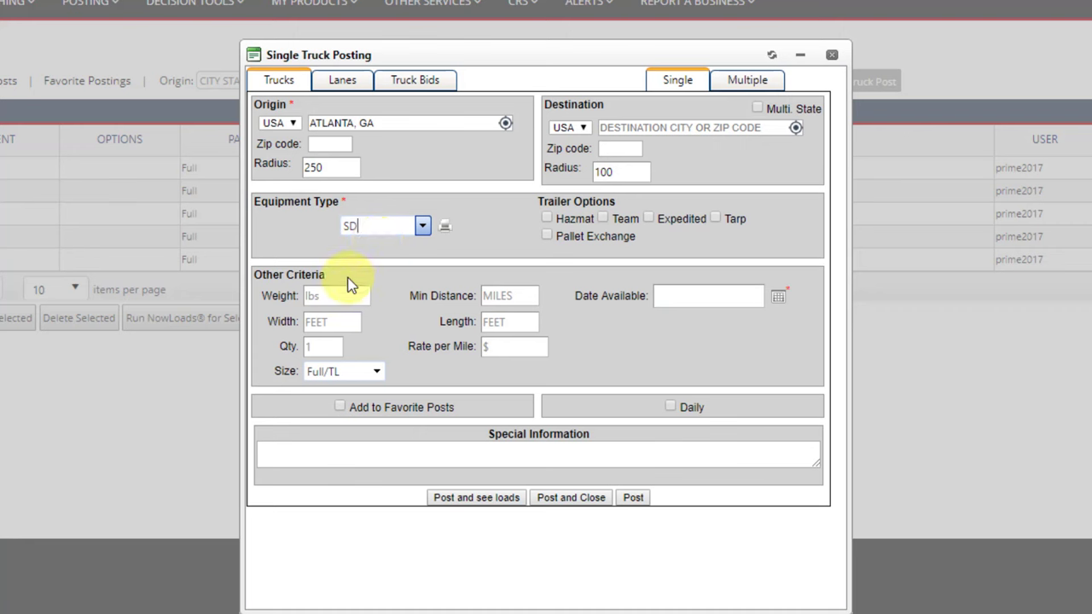
{"action": "left_click", "coordinate": [325, 453]}
{"action": "type", "text": "ramps"}
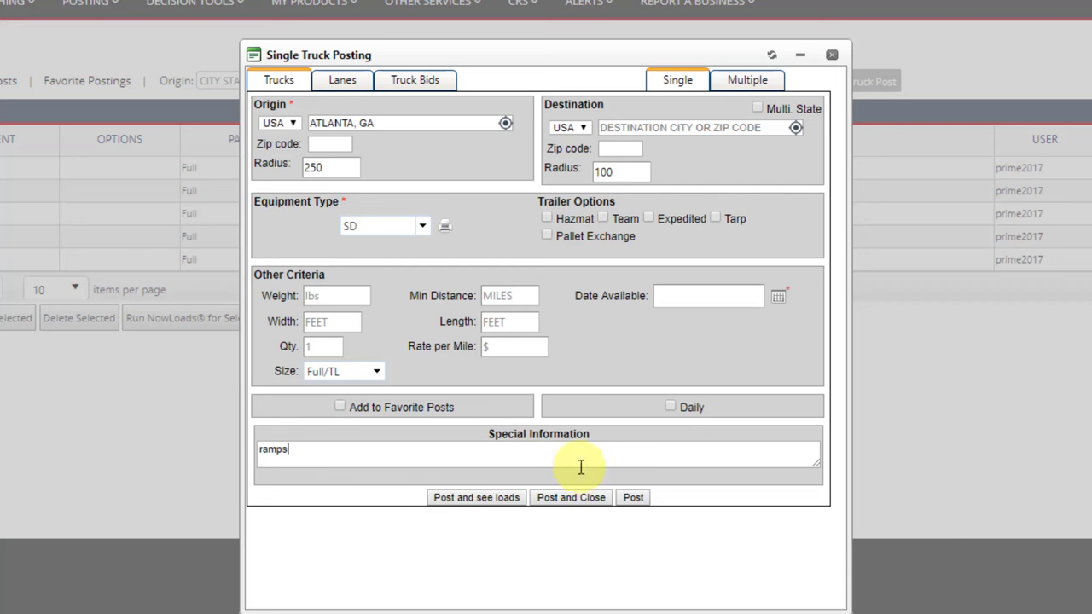
- Make the posting's destination multi-state, covering all of Area 7: AR, LA, OK and TX
{"action": "left_click", "coordinate": [667, 127]}
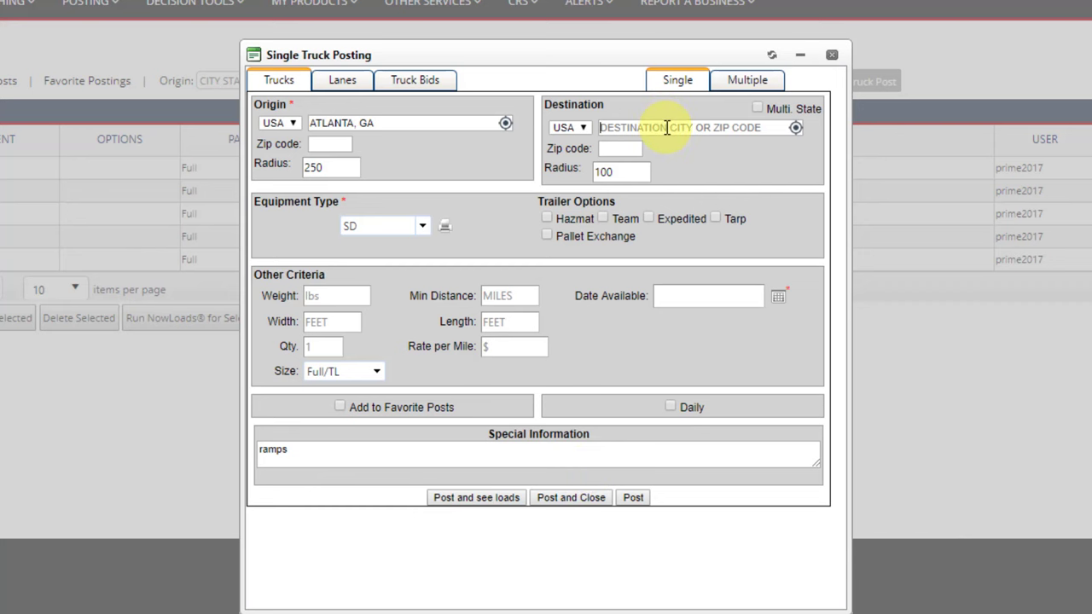
{"action": "left_click", "coordinate": [757, 109]}
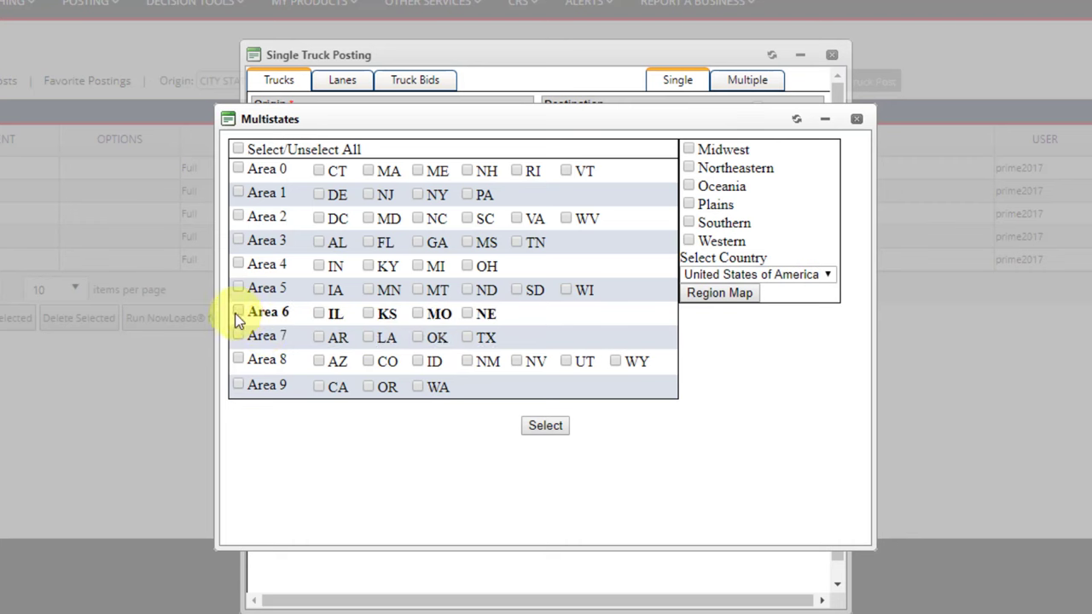
{"action": "left_click", "coordinate": [236, 333]}
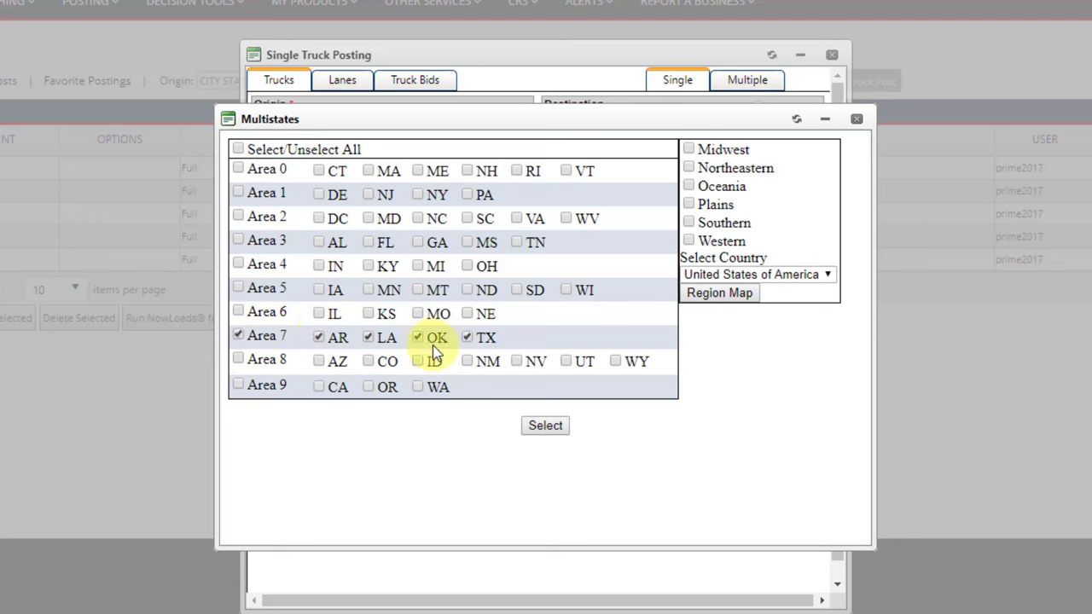
{"action": "left_click", "coordinate": [546, 424]}
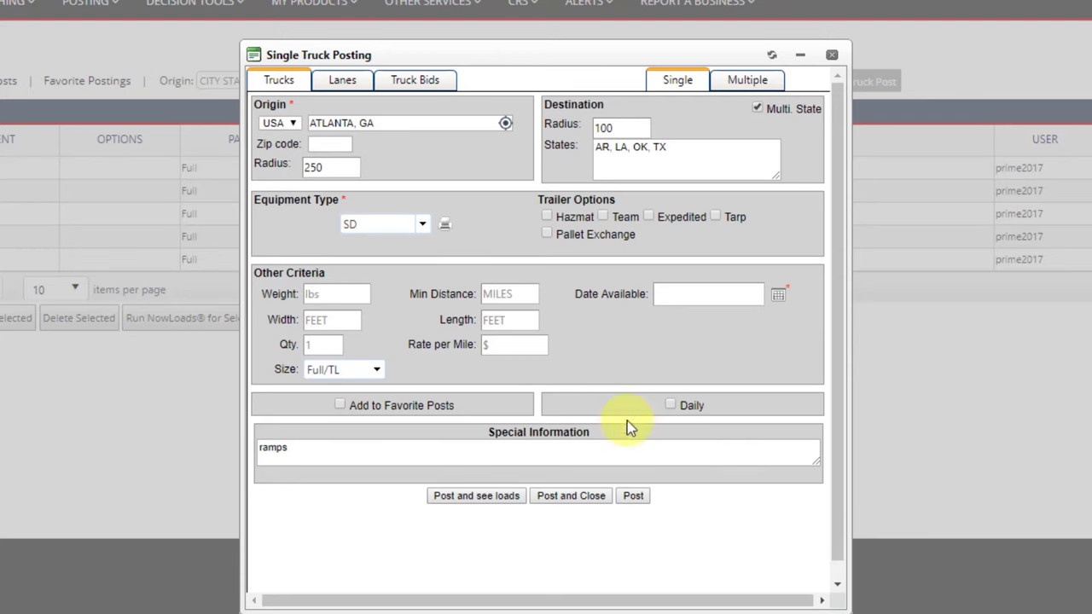
- Set the truck's available dates to December 28, 29, 30 and 31, 2018, then post the truck and close the posting form
{"action": "left_click", "coordinate": [779, 297]}
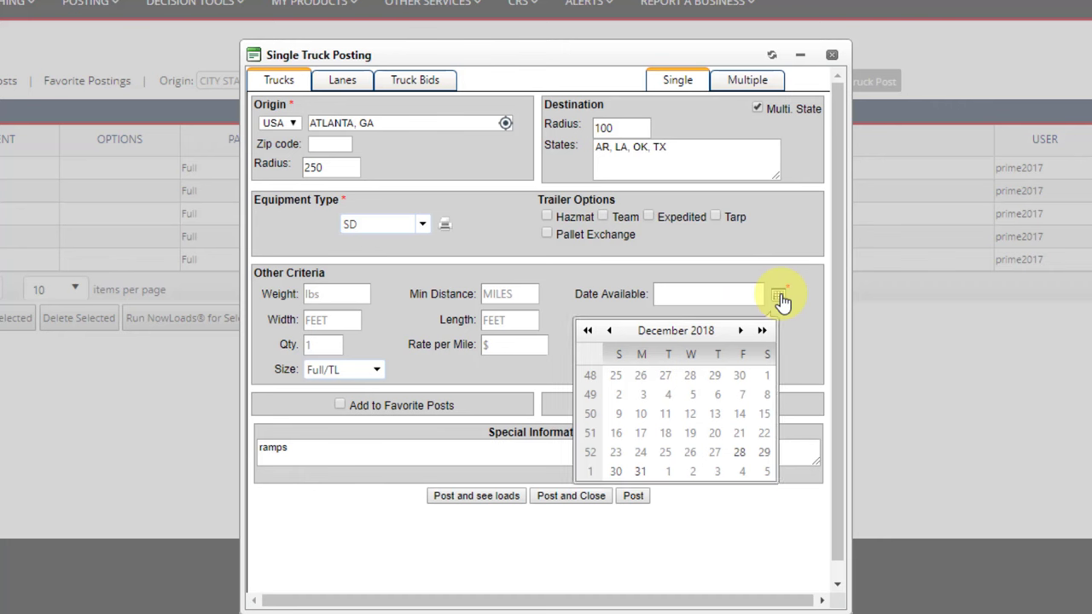
{"action": "left_click", "coordinate": [739, 452]}
{"action": "left_click", "coordinate": [760, 455]}
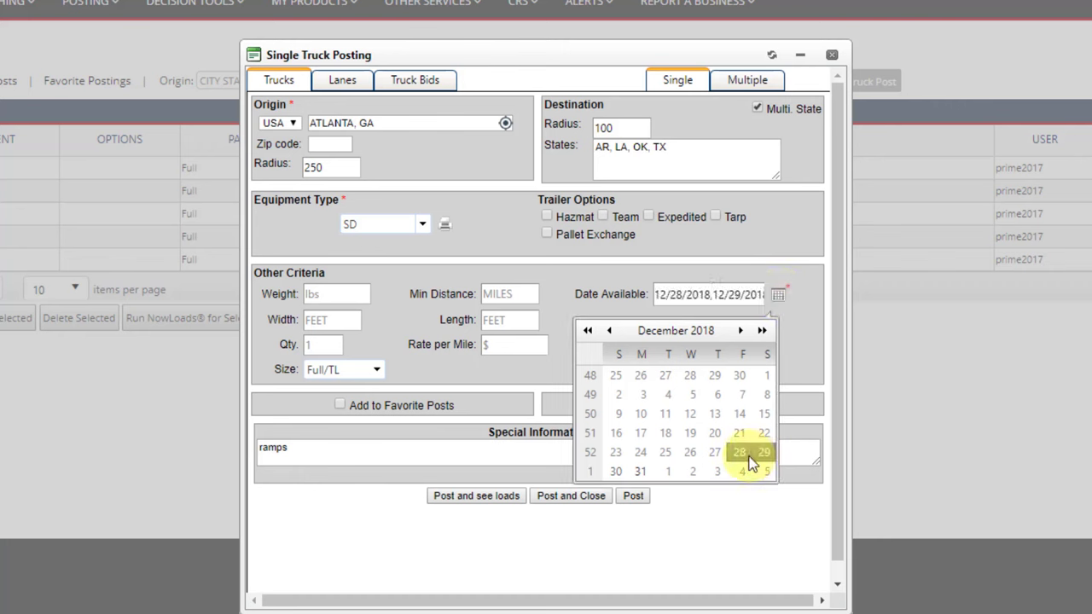
{"action": "left_click", "coordinate": [616, 472]}
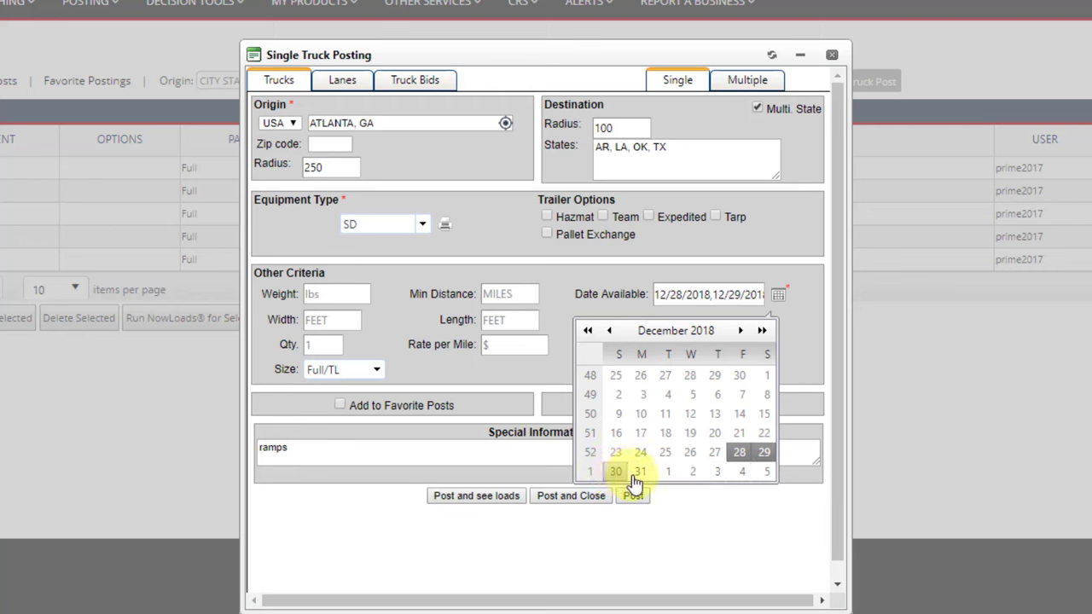
{"action": "left_click", "coordinate": [640, 472]}
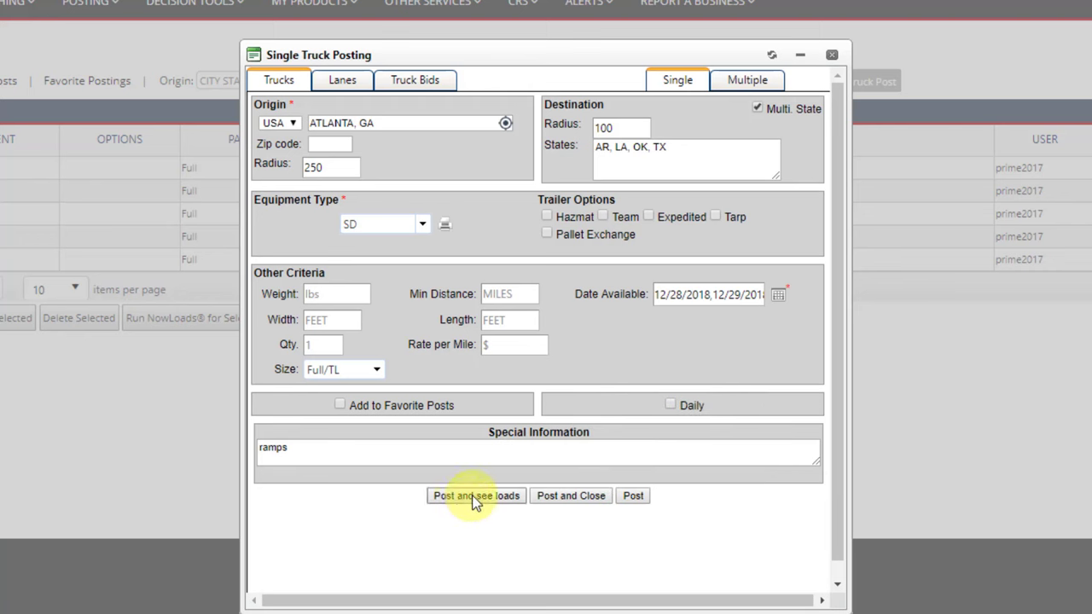
{"action": "left_click", "coordinate": [555, 497]}
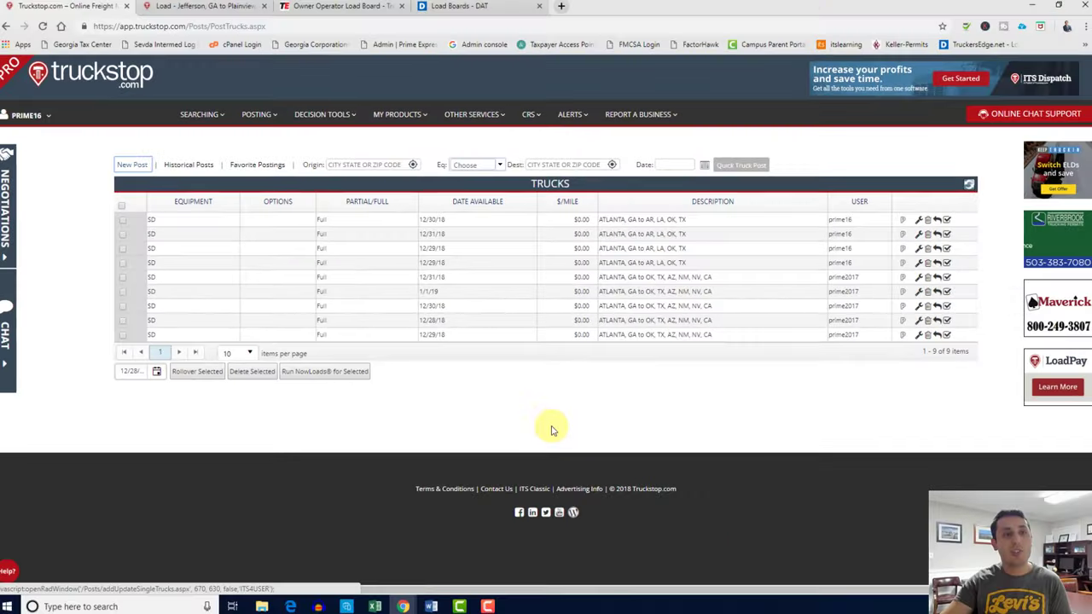
- Return to the load search and examine the details of the Mableton, GA to San Antonio, TX load
{"action": "left_click", "coordinate": [220, 122]}
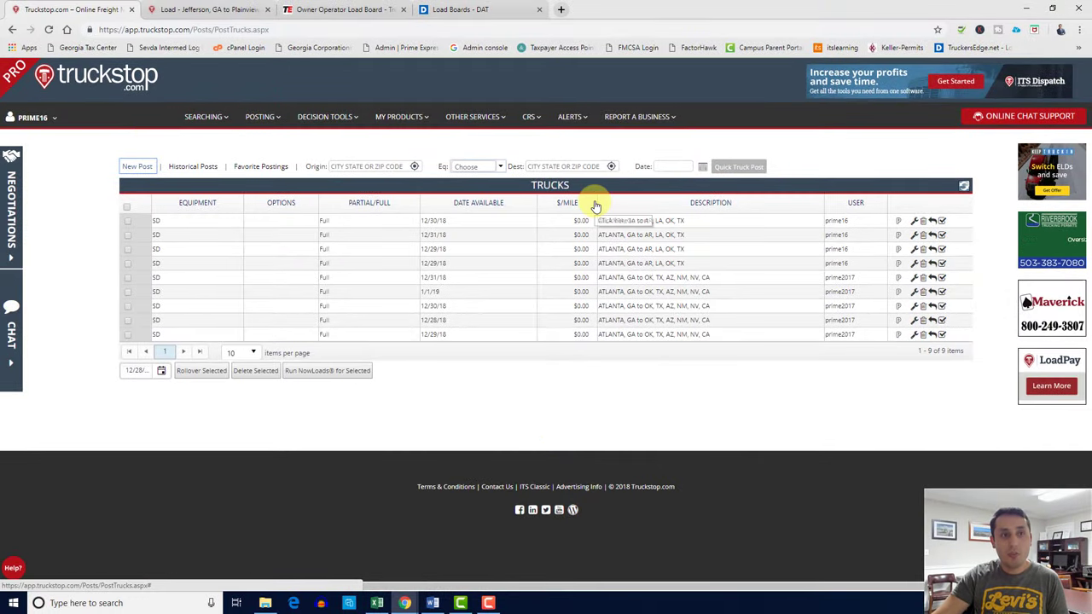
{"action": "left_click", "coordinate": [202, 121]}
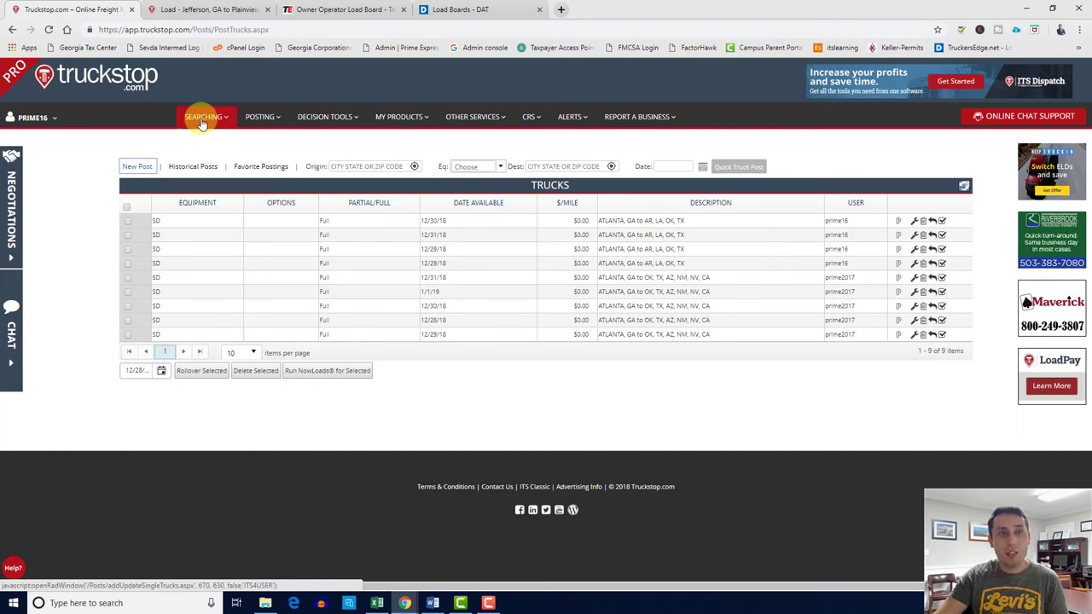
{"action": "left_click", "coordinate": [202, 121]}
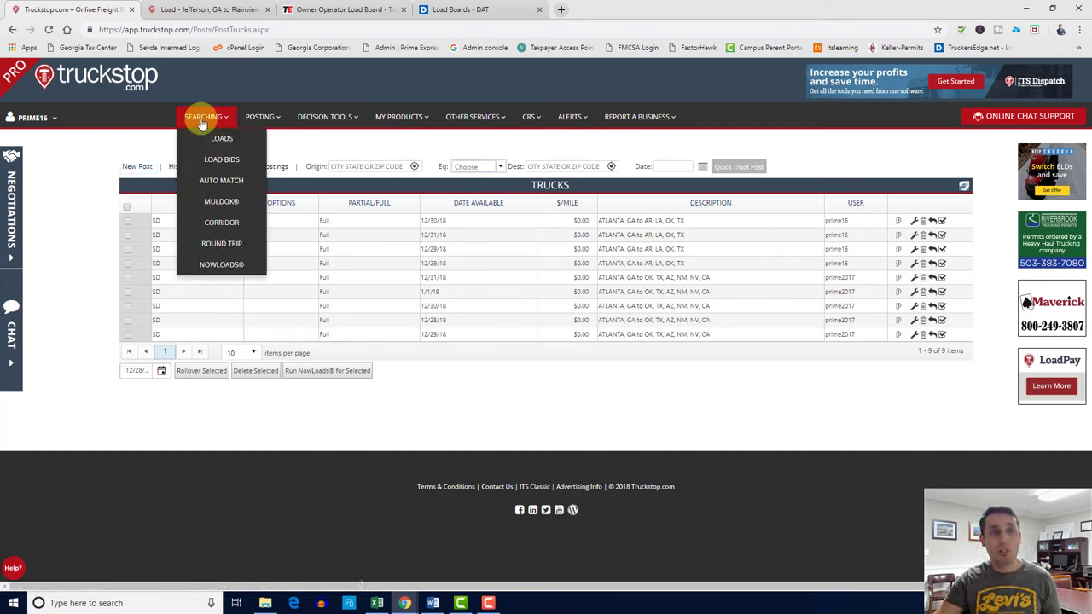
{"action": "left_click", "coordinate": [218, 138]}
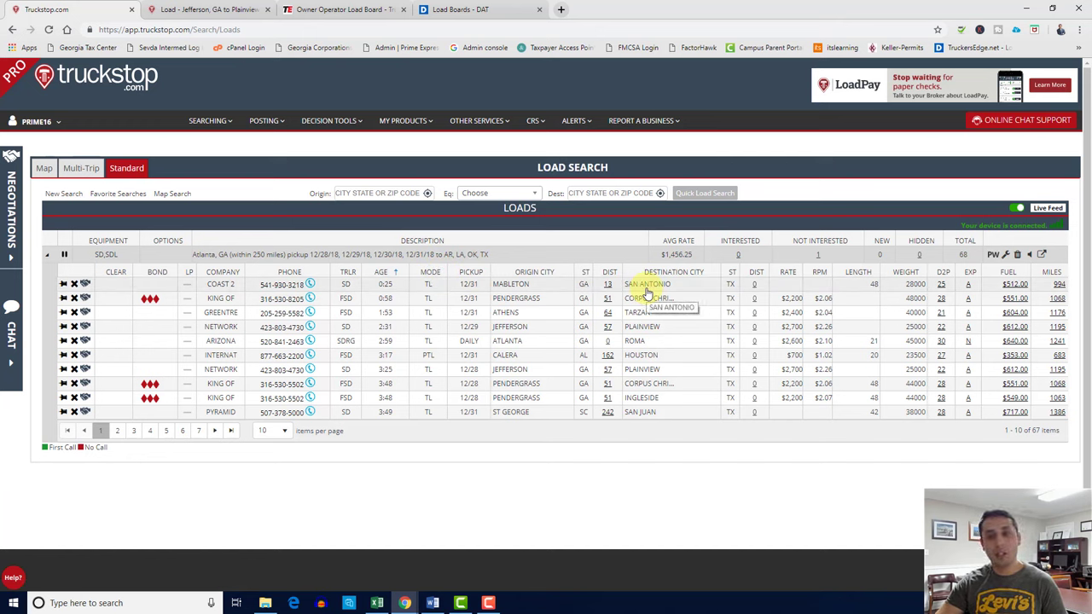
{"action": "left_click", "coordinate": [789, 287]}
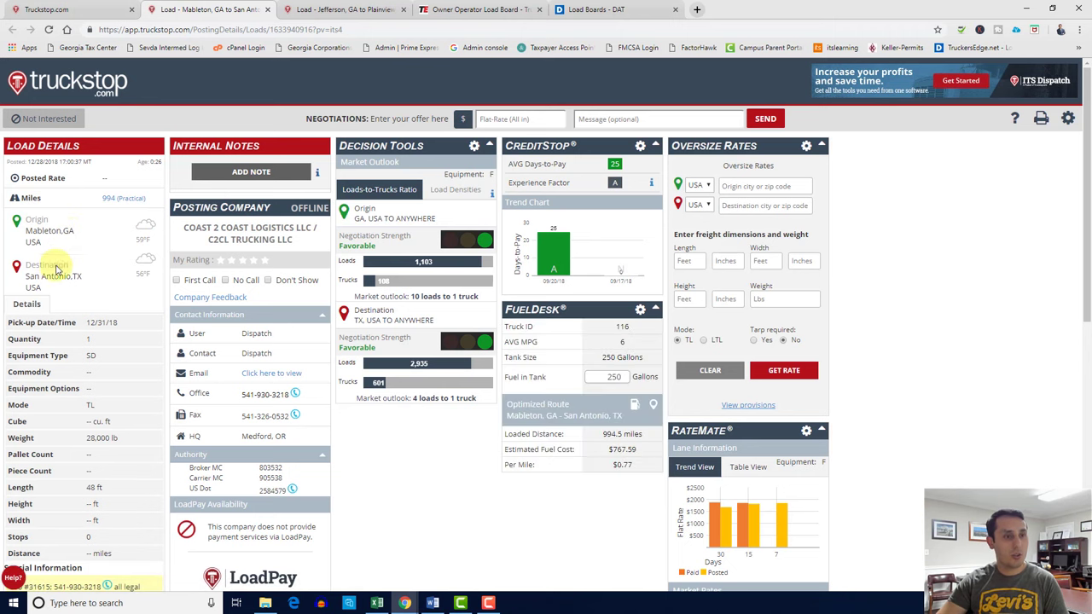
{"action": "scroll", "coordinate": [56, 286], "scroll_direction": "down", "scroll_amount": 1}
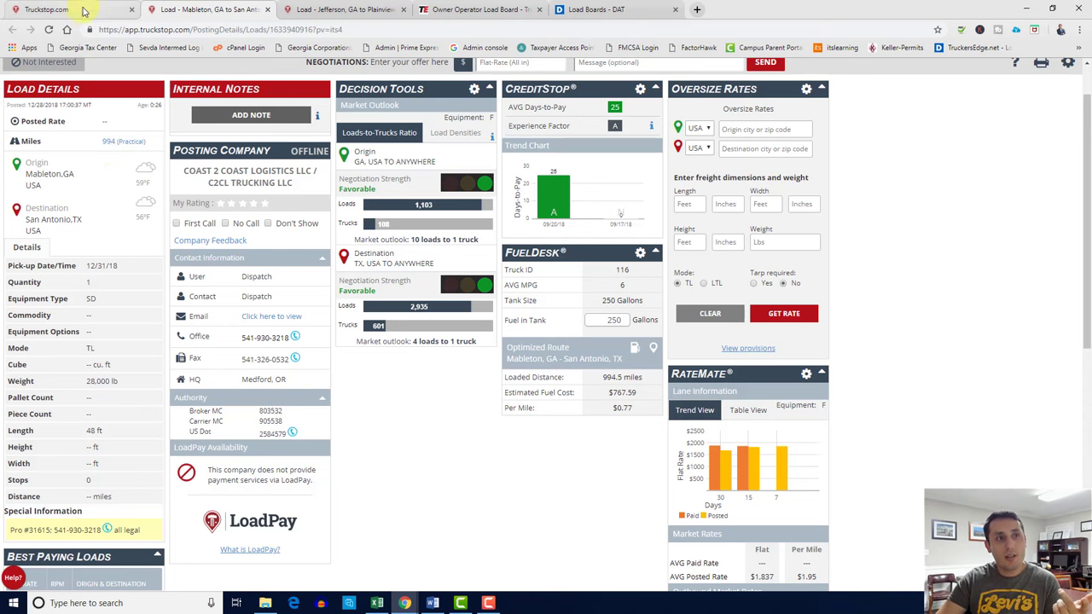
- Switch to the DAT TruckersEdge site and log in to the member account with the saved credentials
{"action": "left_click", "coordinate": [28, 17]}
{"action": "left_click", "coordinate": [461, 10]}
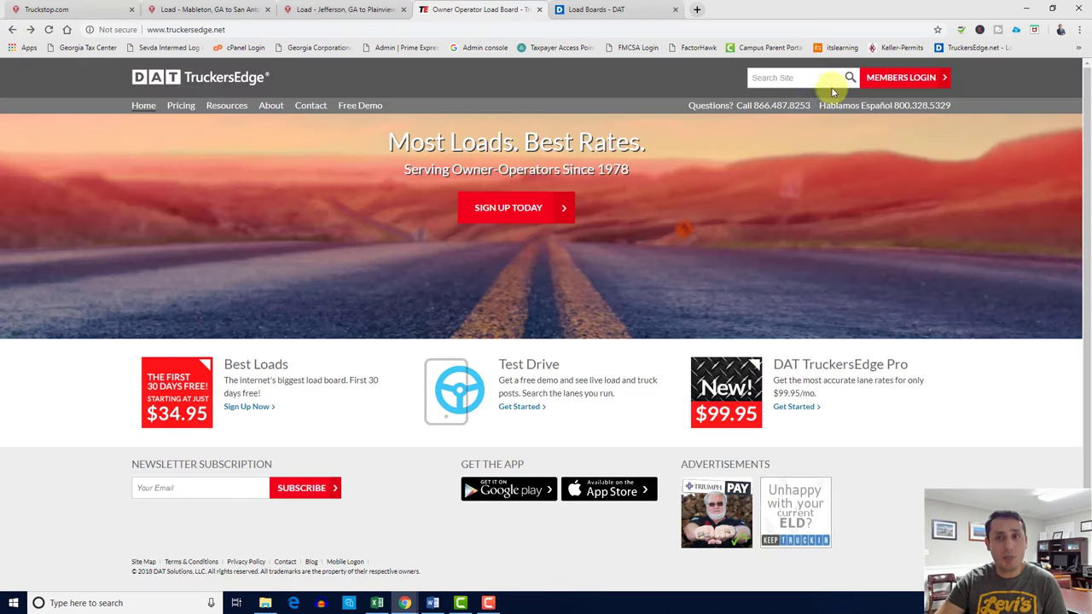
{"action": "left_click", "coordinate": [905, 77]}
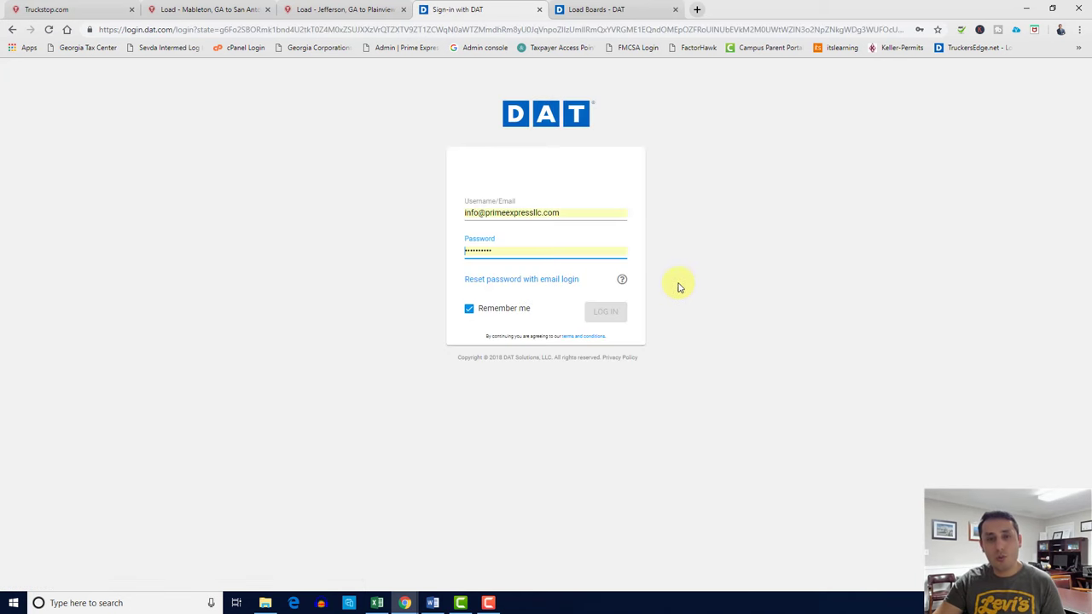
{"action": "left_click", "coordinate": [603, 312]}
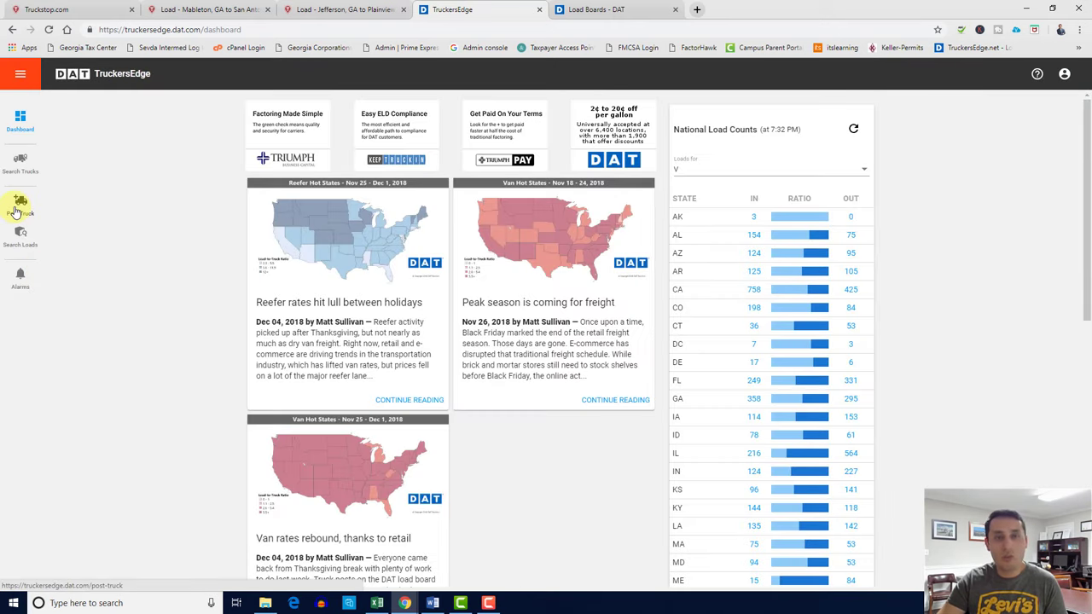
- Open the TruckersEdge load search and look through the available truck types
{"action": "left_click", "coordinate": [21, 244]}
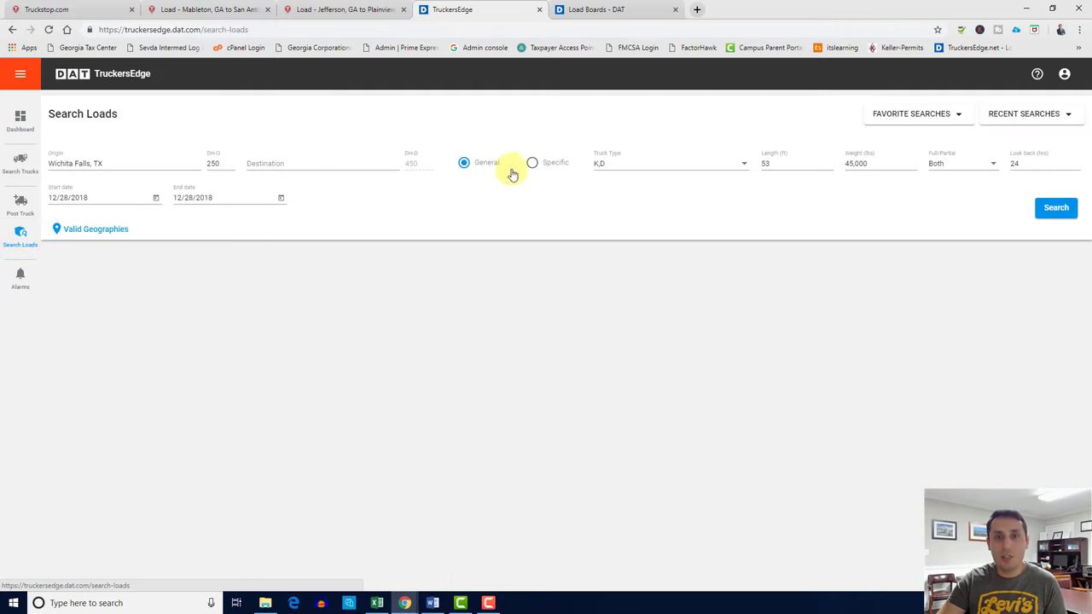
{"action": "left_click", "coordinate": [626, 167]}
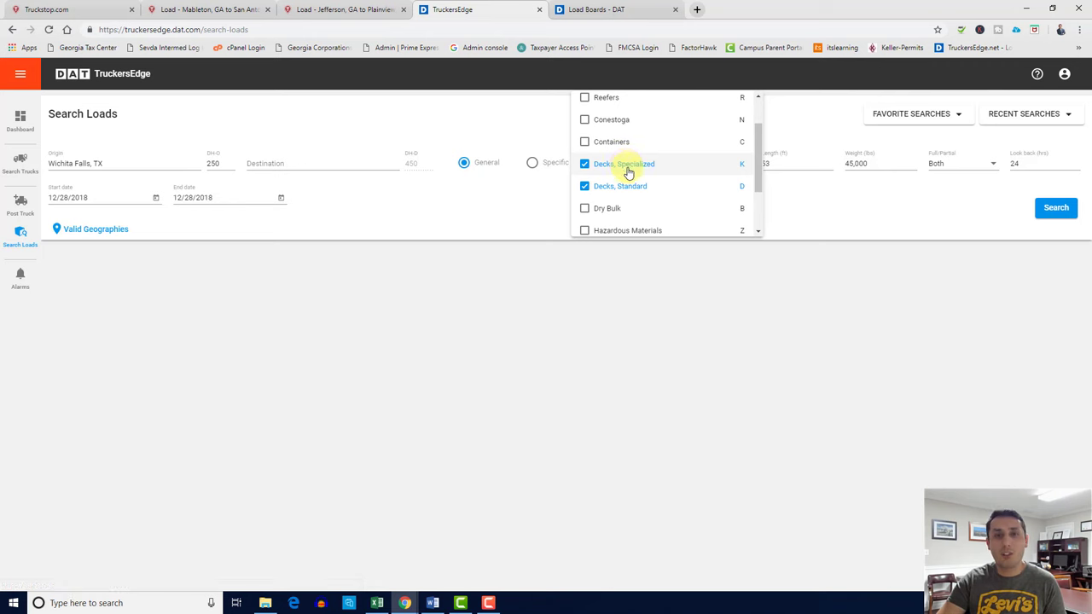
{"action": "scroll", "coordinate": [628, 170], "scroll_direction": "up", "scroll_amount": 1}
{"action": "scroll", "coordinate": [628, 171], "scroll_direction": "down", "scroll_amount": 3}
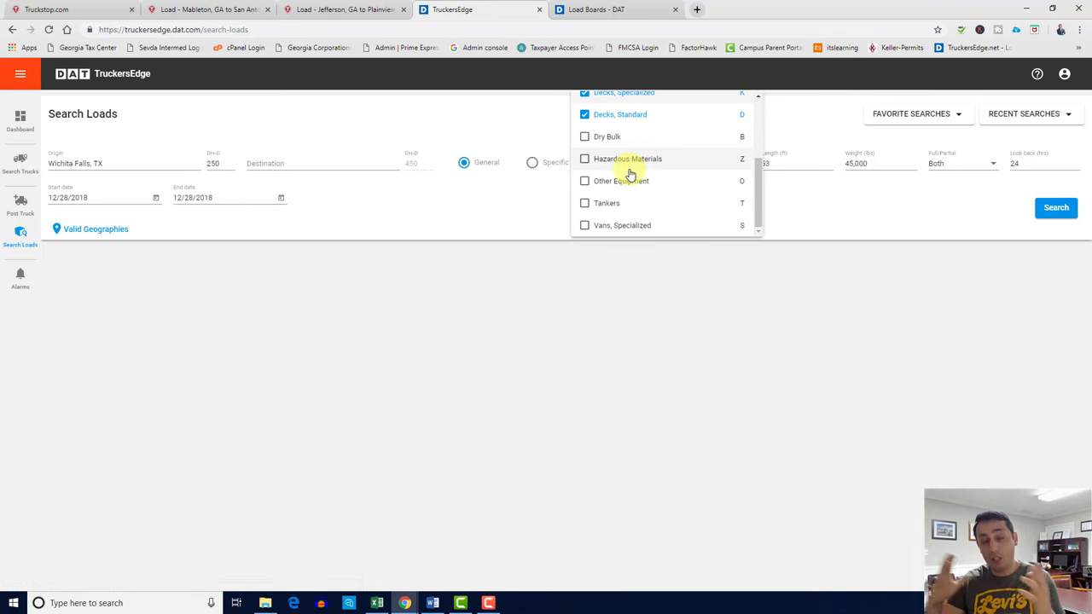